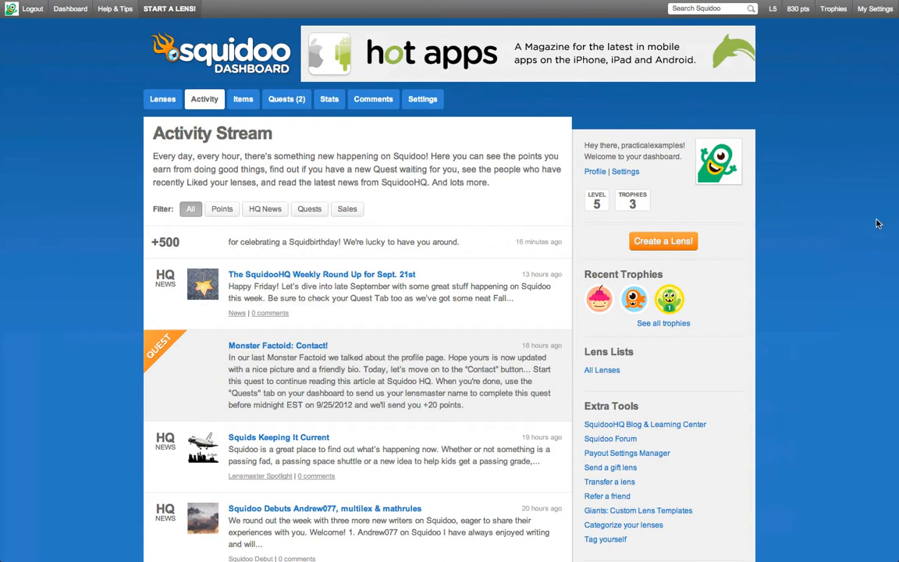
# Start a new lens about Lightweight Running Shoes and continue to the page title form.
pyautogui.click(677, 243)
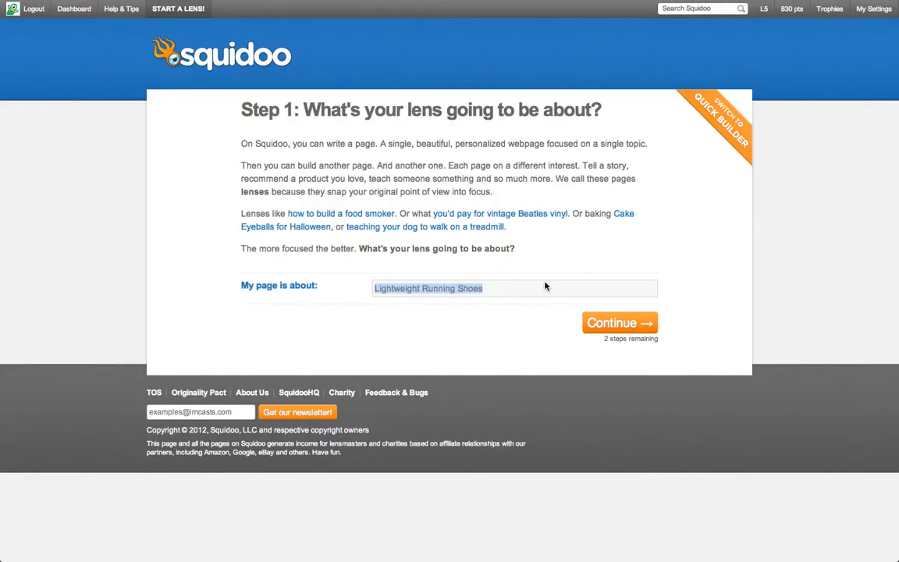
pyautogui.click(515, 288)
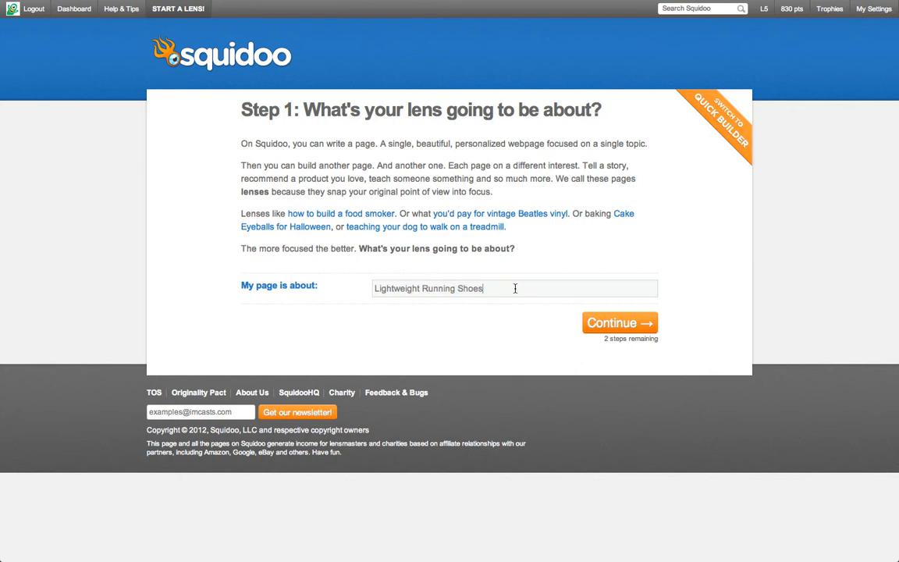
pyautogui.click(606, 324)
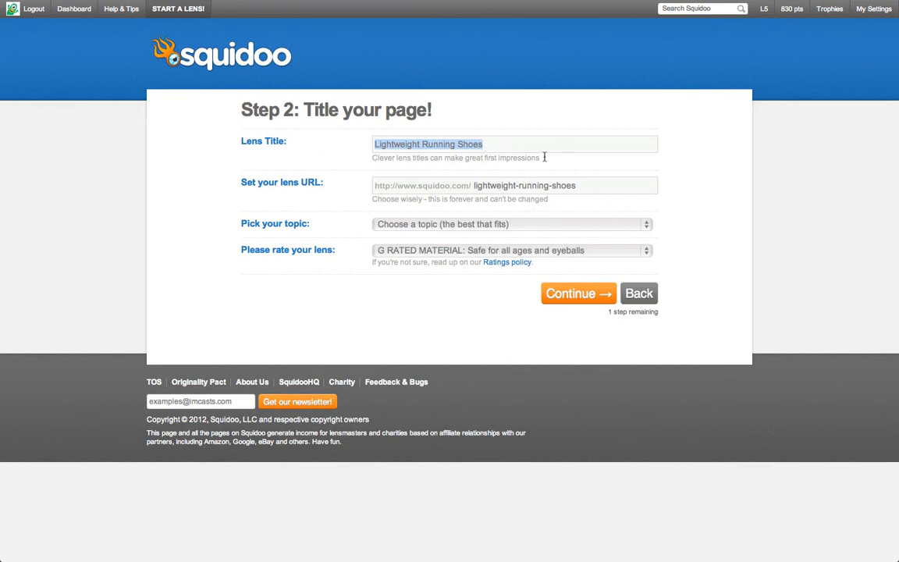
# Set the lens topic to Sports & Recreation with subtopics Sports and Marathon Running, and continue to the tagging form.
pyautogui.click(463, 226)
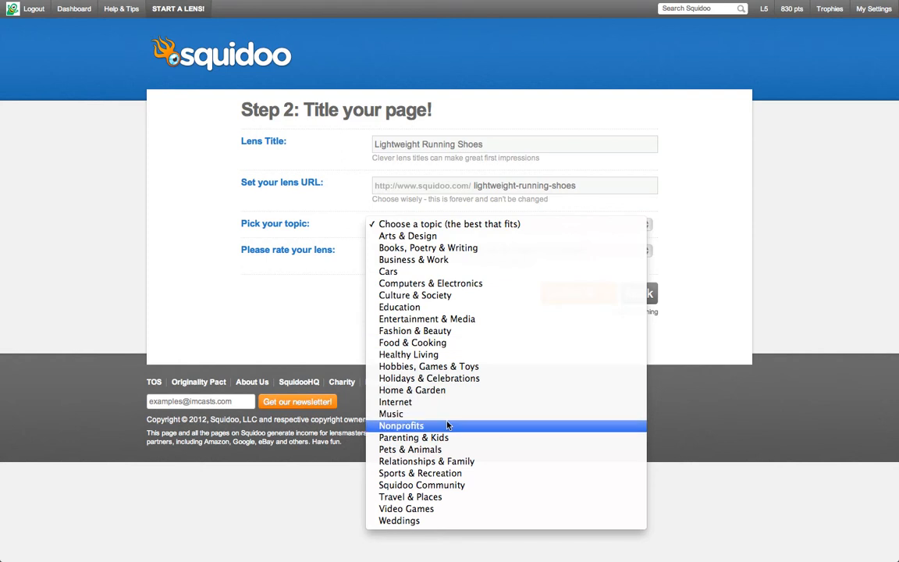
pyautogui.click(439, 473)
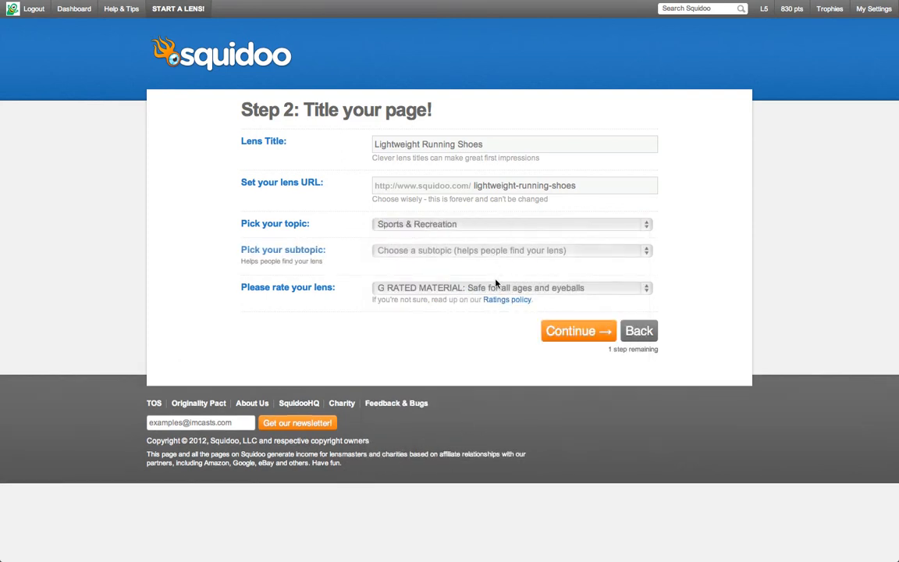
pyautogui.click(476, 250)
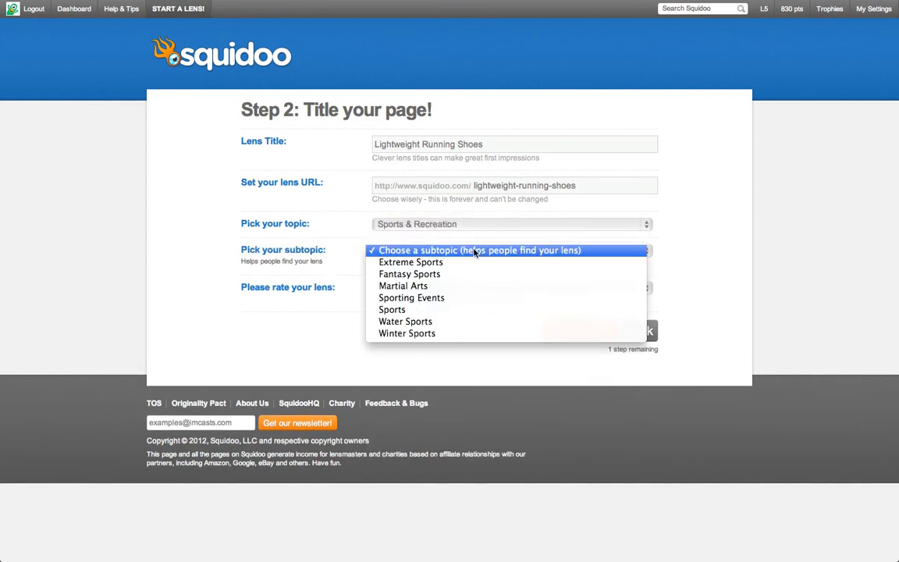
pyautogui.click(445, 310)
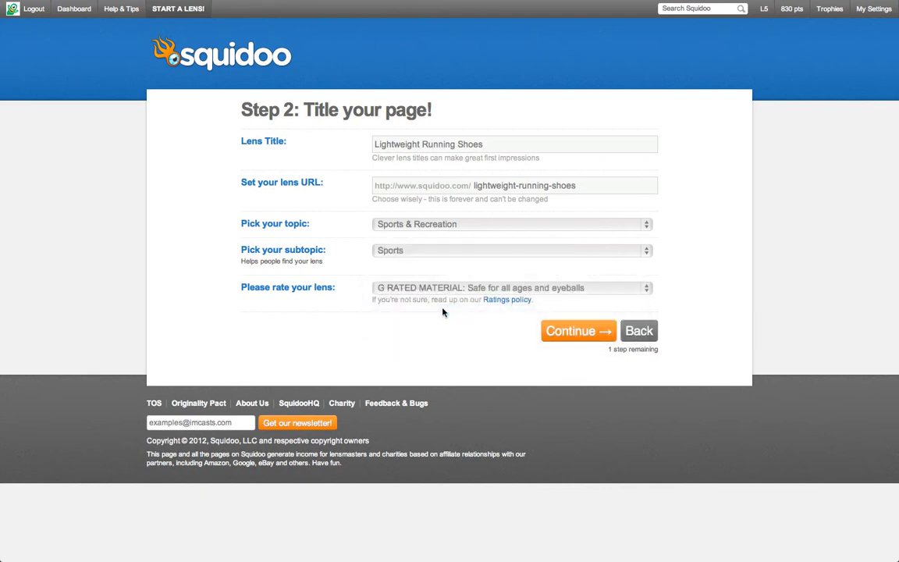
pyautogui.click(465, 289)
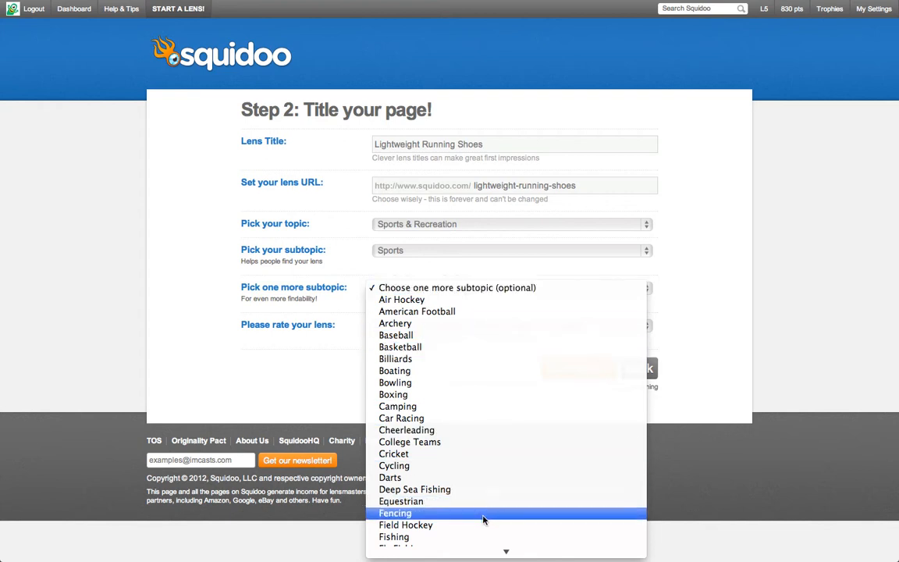
pyautogui.moveTo(505, 550)
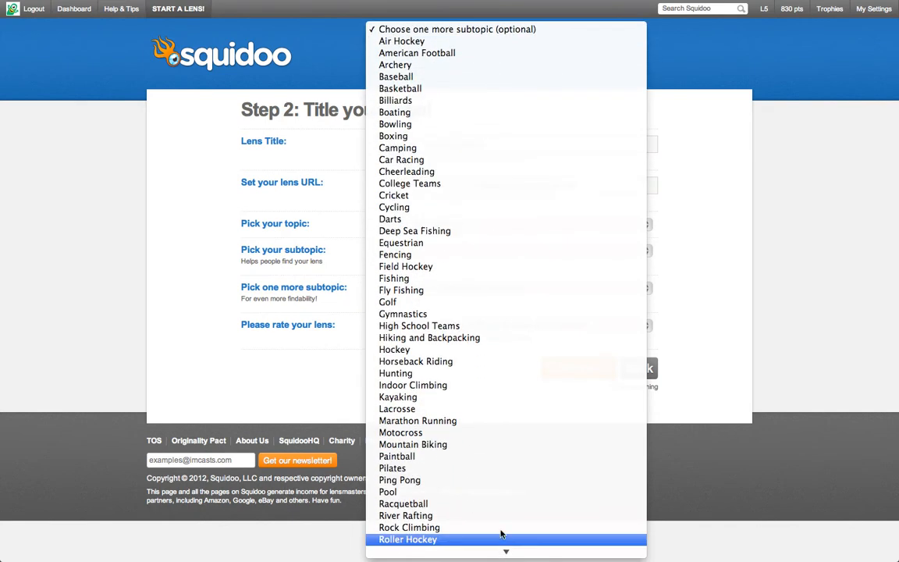
pyautogui.click(501, 425)
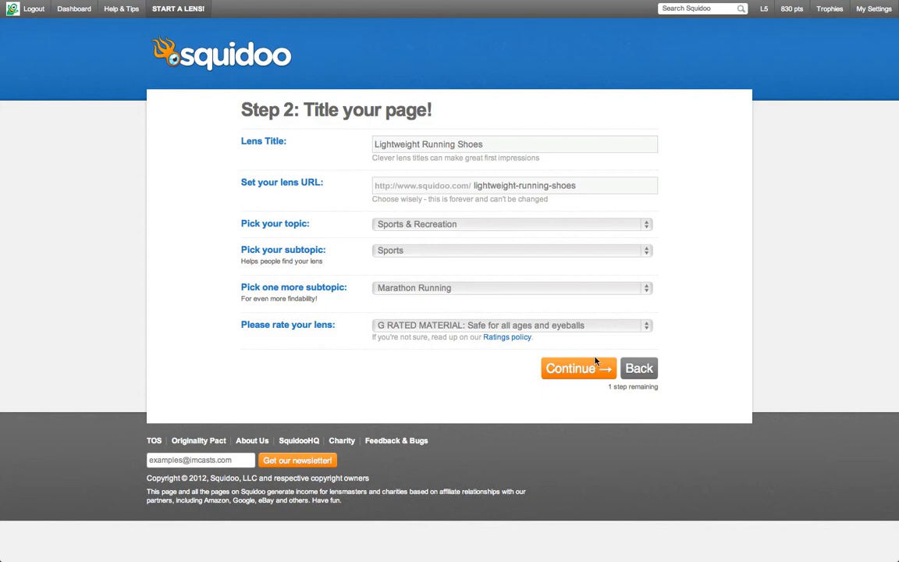
pyautogui.click(593, 376)
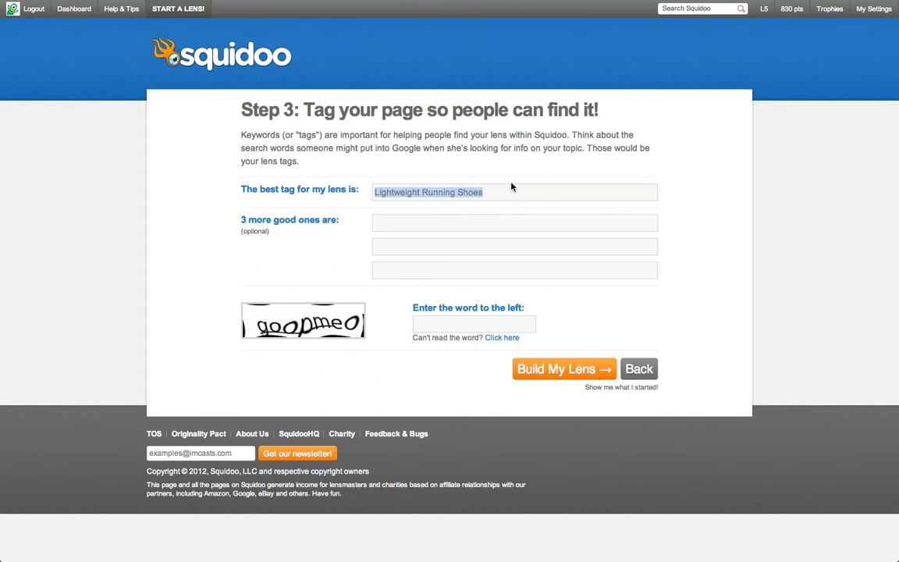
# Enter "Light Weight Running" as the first additional tag for the lens.
pyautogui.click(459, 225)
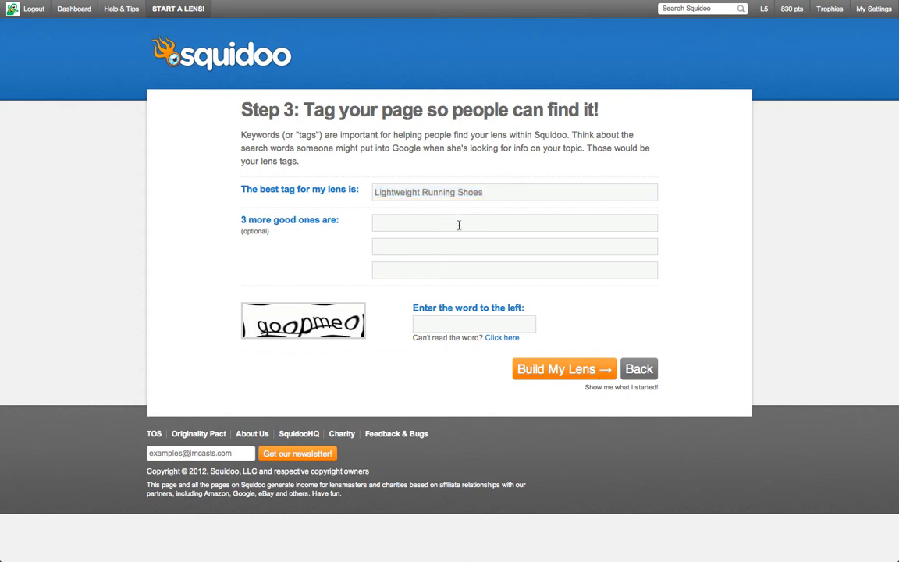
pyautogui.write('Light W')
pyautogui.write('ieght')
pyautogui.press('BackSpace')
pyautogui.press('BackSpace')
pyautogui.press('BackSpace')
pyautogui.press('BackSpace')
pyautogui.press('BackSpace')
pyautogui.write('eight Running')
# Fill the two remaining additional tags with the suggested terms "running shoes" and "best running shoes".
pyautogui.click(431, 246)
pyautogui.write('Running Shoew')
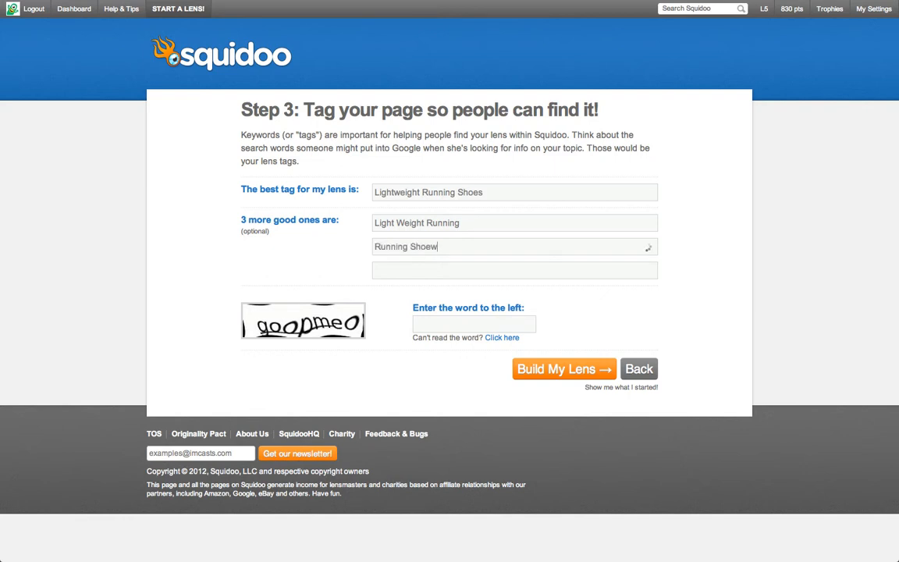
pyautogui.press('BackSpace')
pyautogui.write('s')
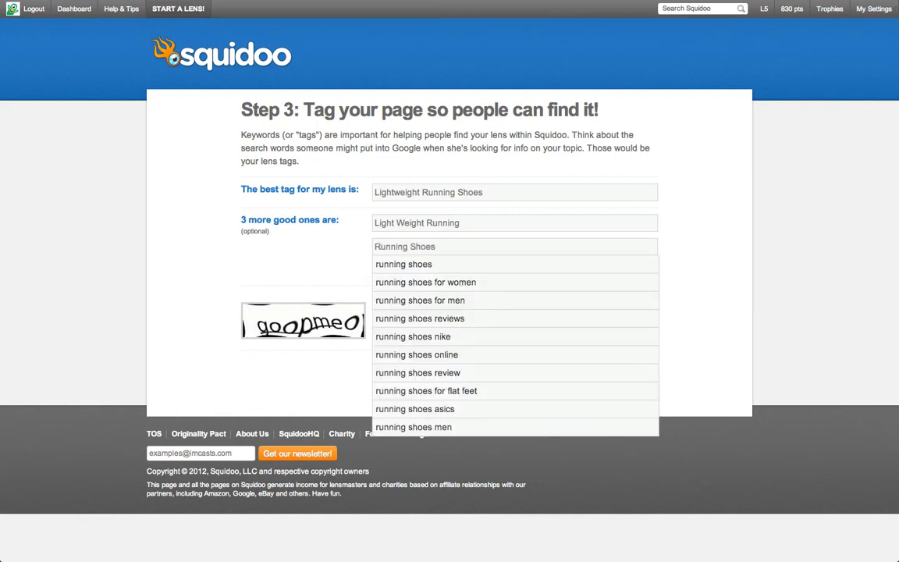
pyautogui.click(425, 269)
pyautogui.doubleClick(411, 270)
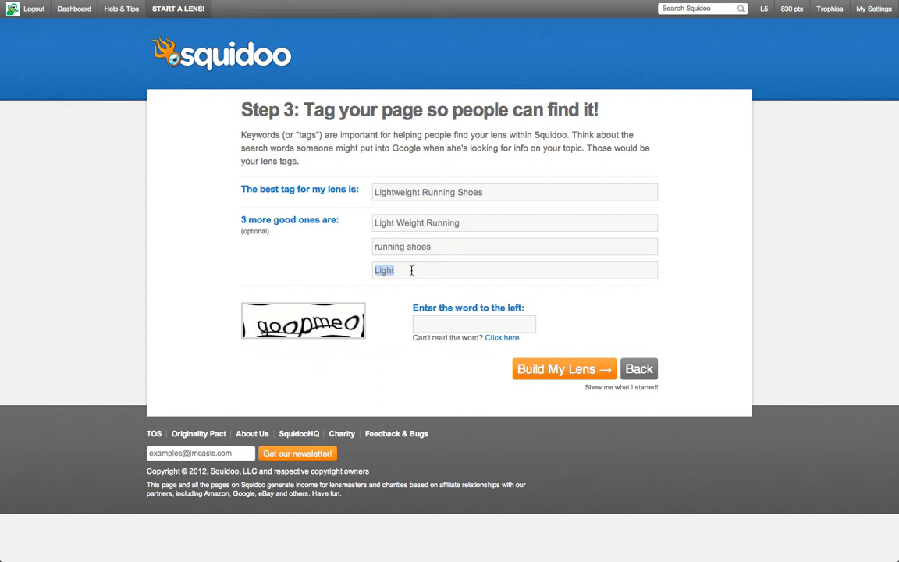
pyautogui.write('Best running sh')
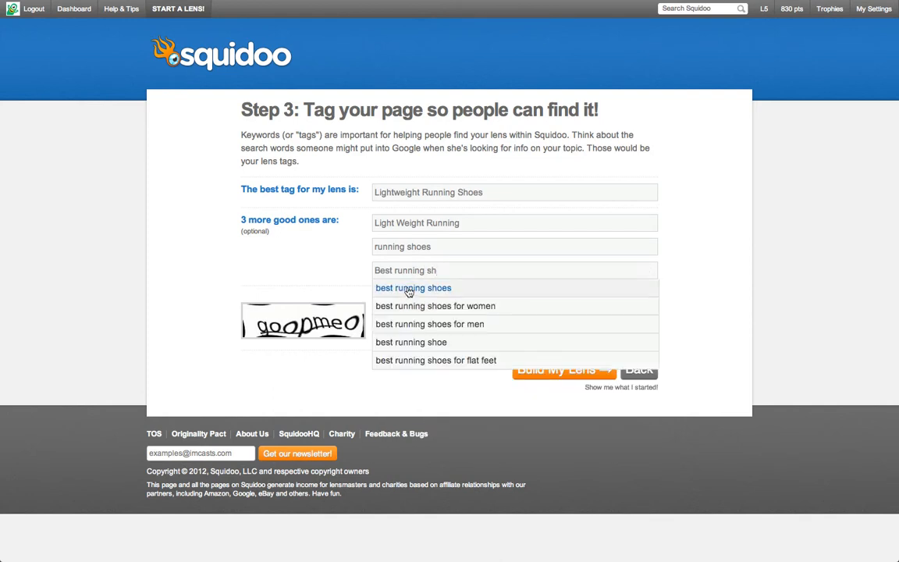
pyautogui.click(378, 288)
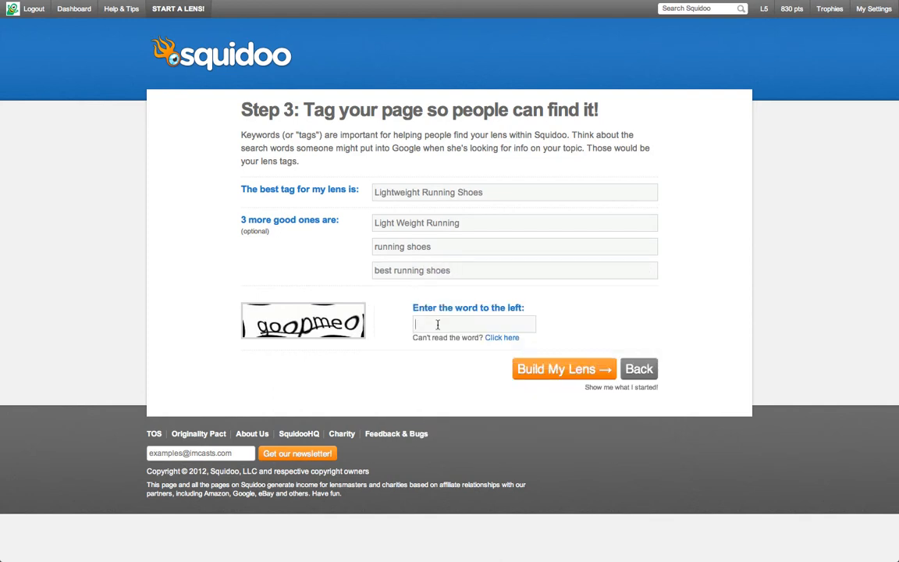
# Enter the captcha verification word and build the lens, dismissing the points notice.
pyautogui.write('goopmeo')
pyautogui.click(531, 372)
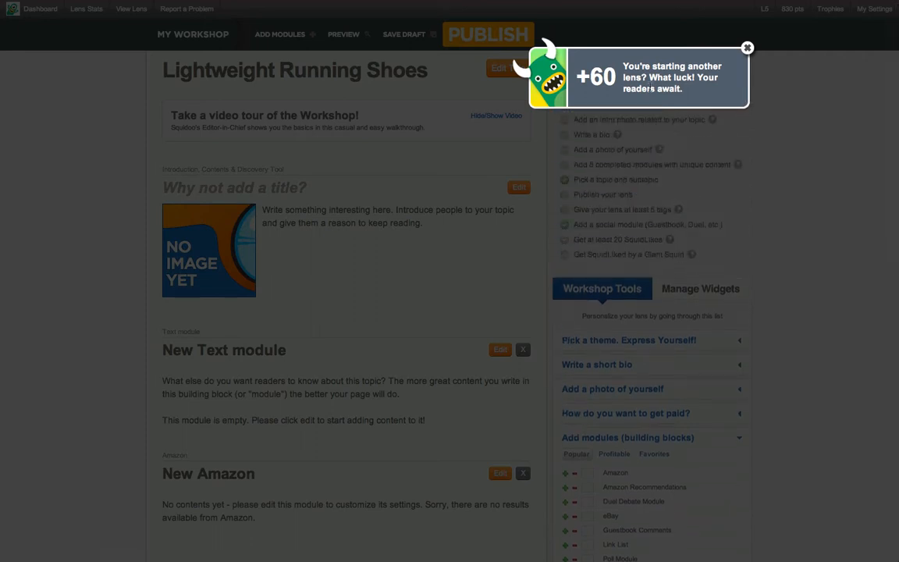
pyautogui.click(747, 49)
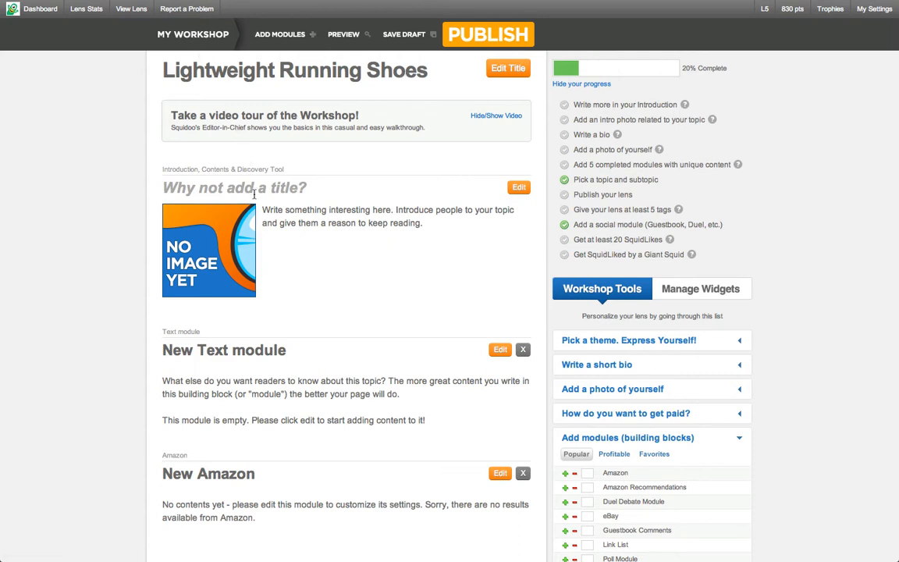
# Set the lens intro title to "The Best Lightweight Running Shoes" and save the introduction.
pyautogui.click(501, 187)
pyautogui.click(380, 129)
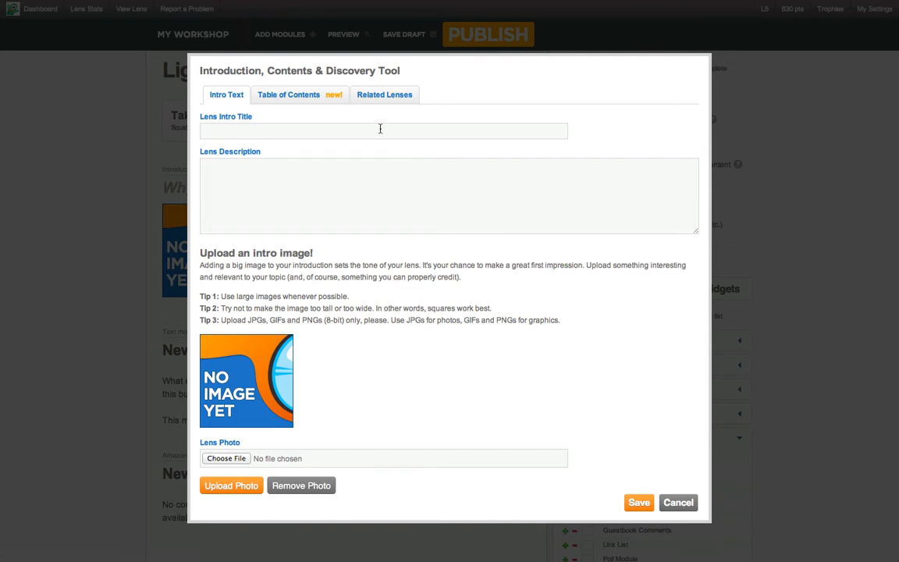
pyautogui.write('Lightweight Running Shoes')
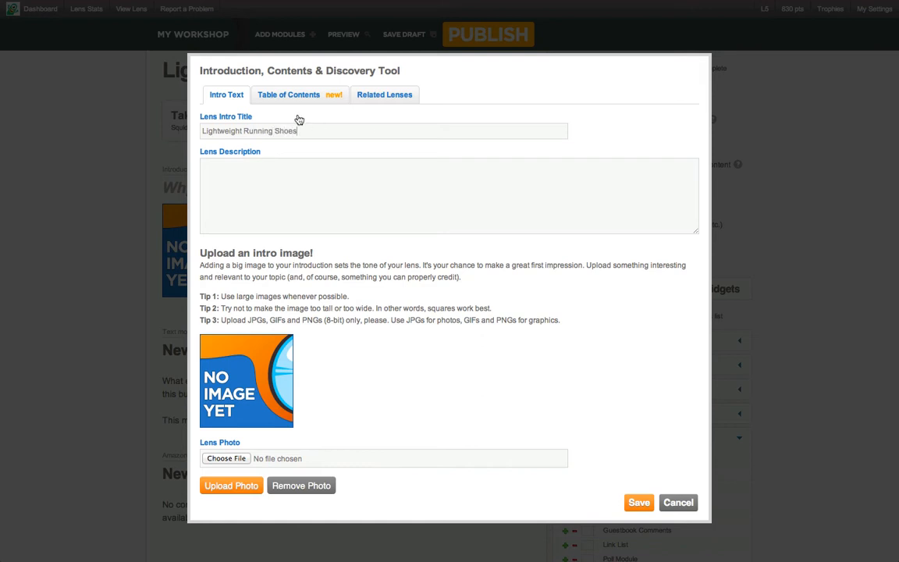
pyautogui.click(201, 132)
pyautogui.write('The Best')
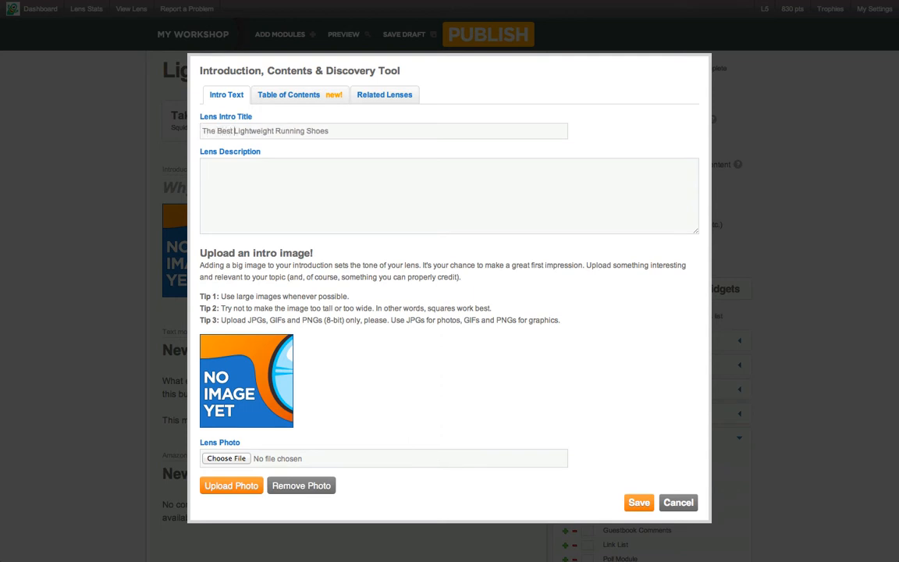
pyautogui.click(637, 504)
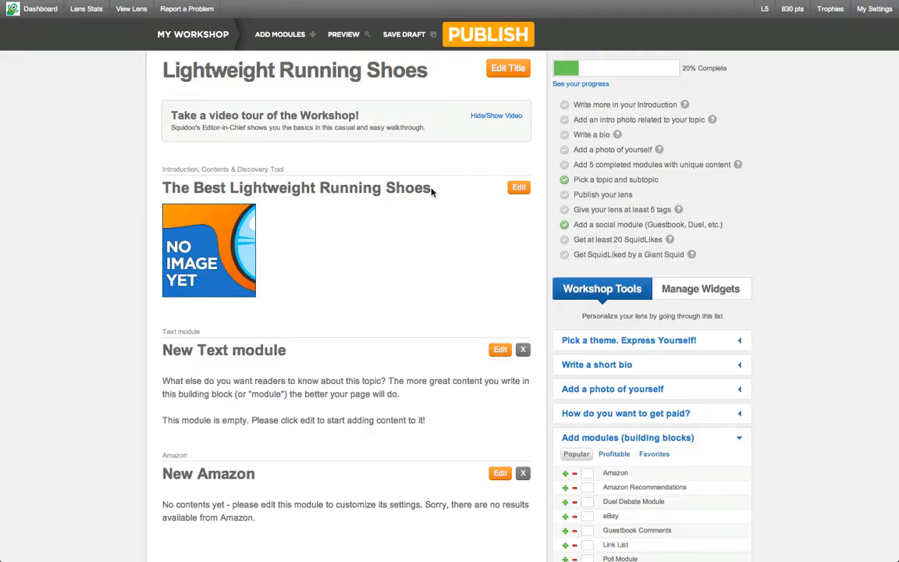
# Delete the default Text, Amazon and Guestbook Comments modules from the lens.
pyautogui.scroll(-2, 756, 252)
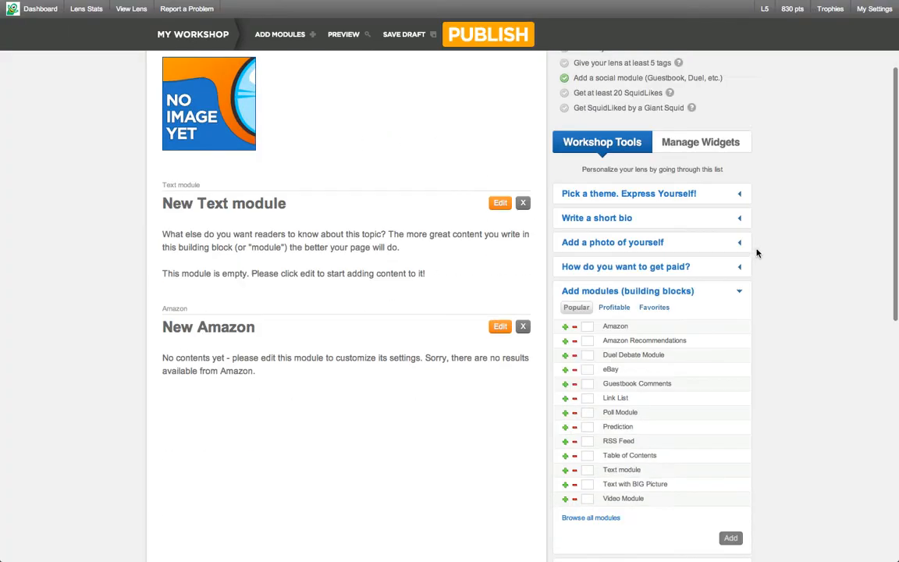
pyautogui.scroll(-1, 756, 253)
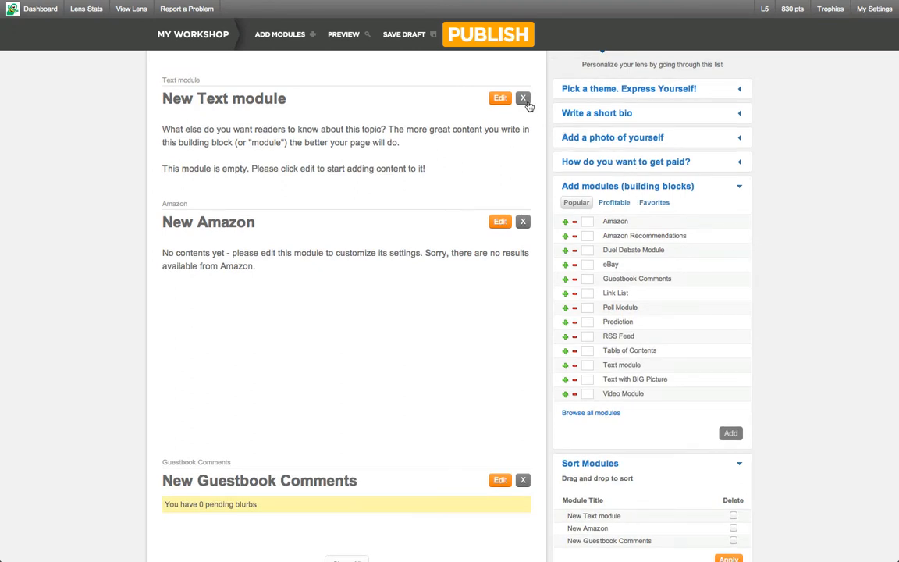
pyautogui.click(524, 100)
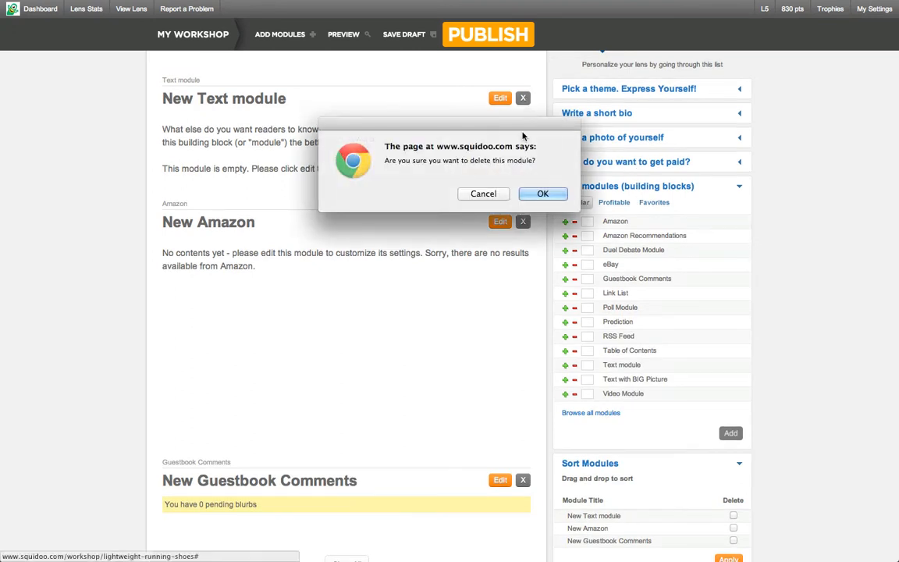
pyautogui.click(542, 195)
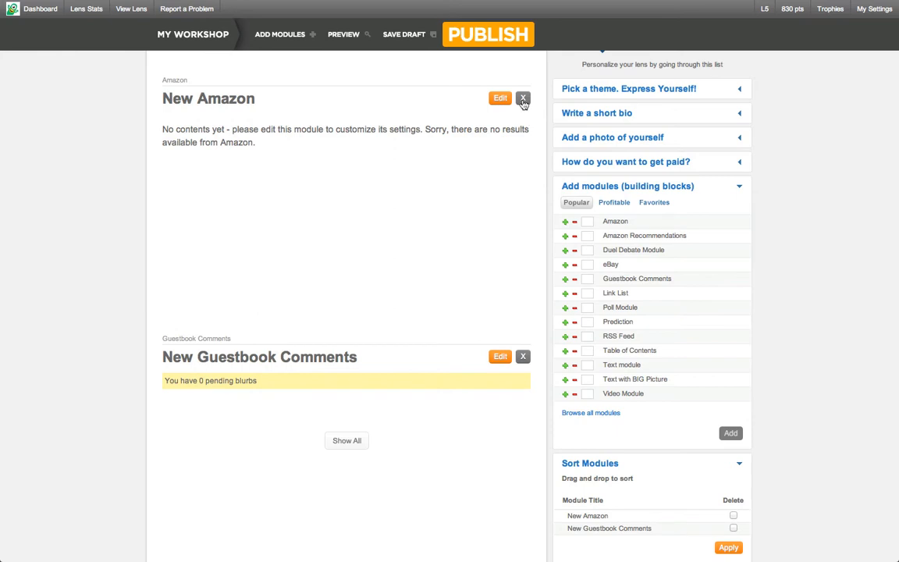
pyautogui.click(522, 100)
pyautogui.click(534, 194)
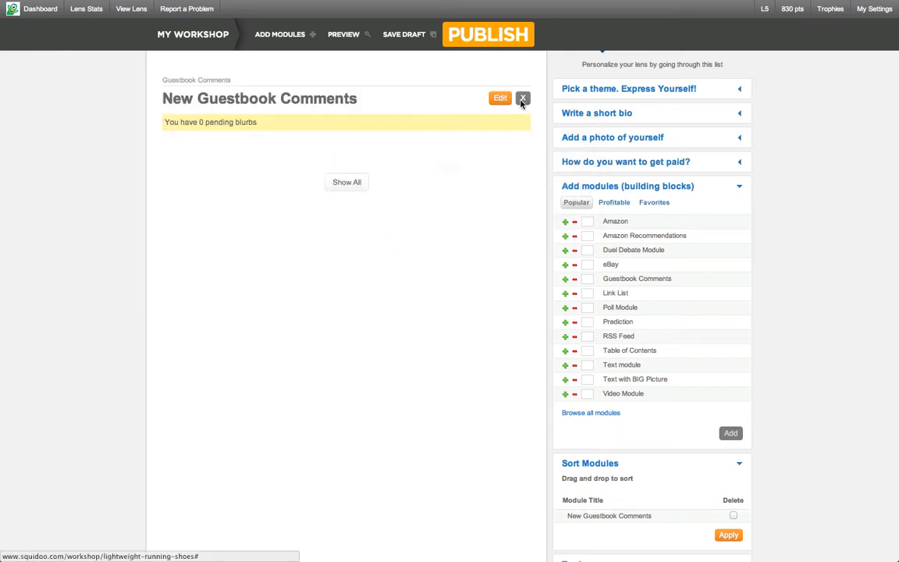
pyautogui.click(522, 100)
pyautogui.click(534, 193)
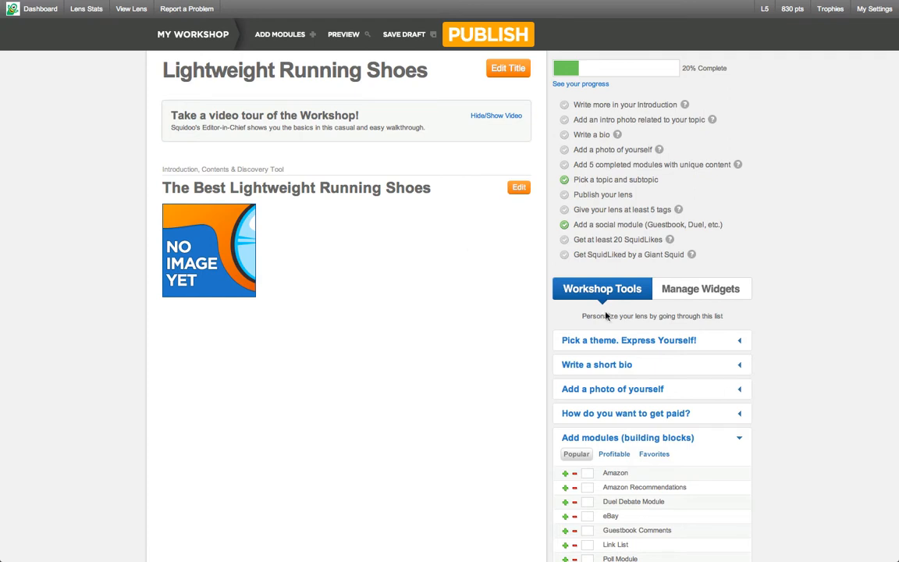
# Add one Text with BIG Picture module to the lens.
pyautogui.scroll(-3, 780, 390)
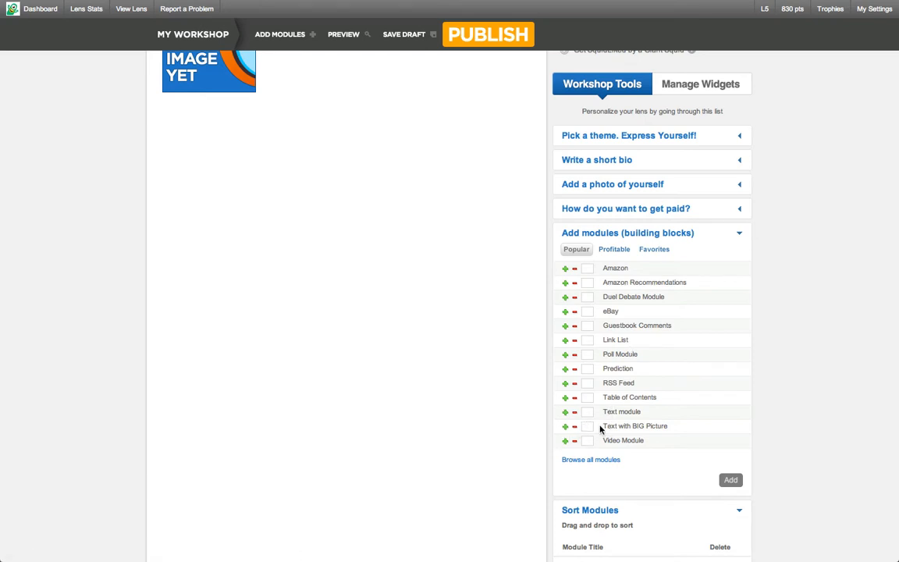
pyautogui.click(566, 429)
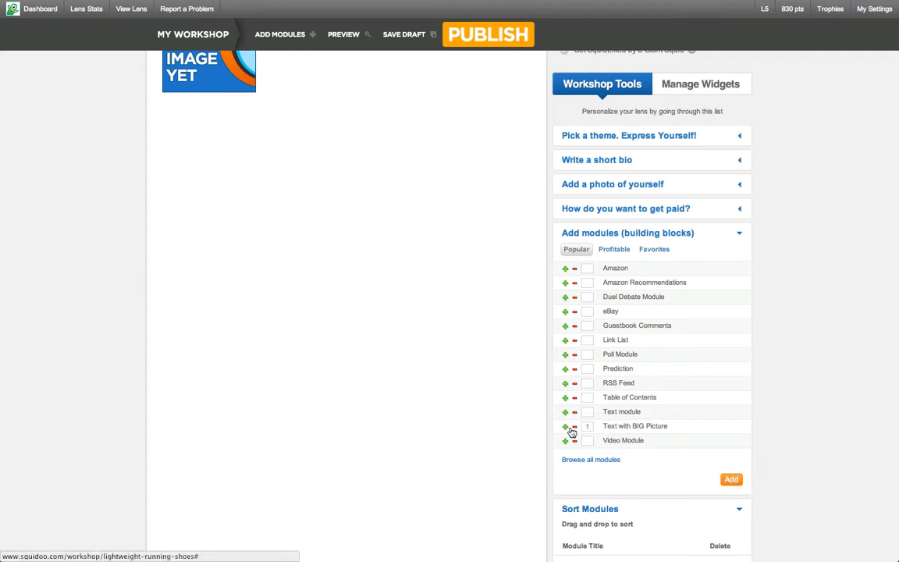
pyautogui.click(566, 429)
pyautogui.click(576, 429)
pyautogui.click(588, 427)
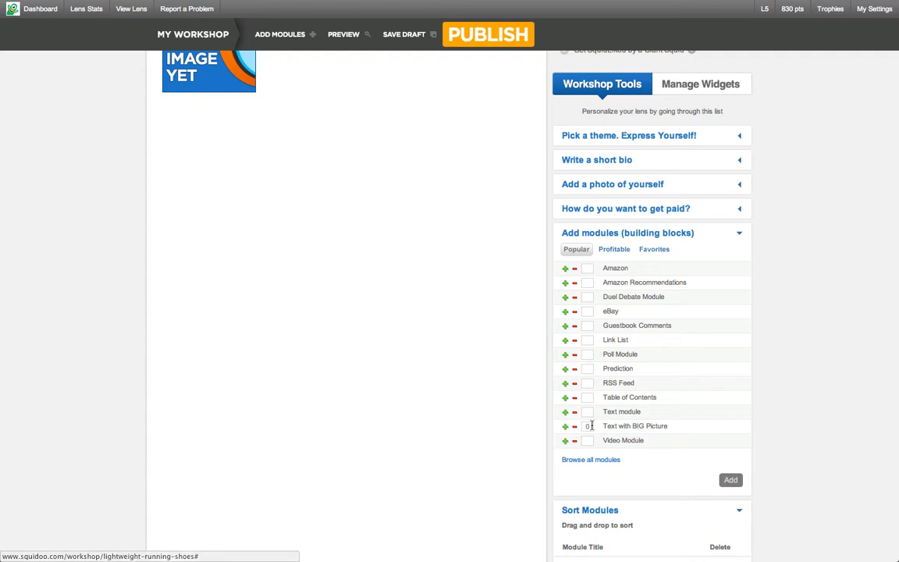
pyautogui.write('1')
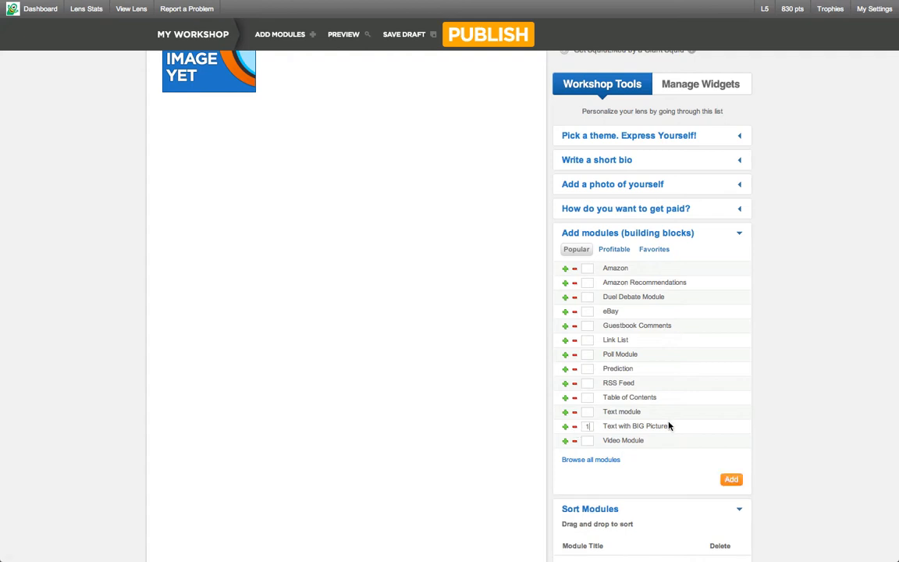
pyautogui.click(731, 481)
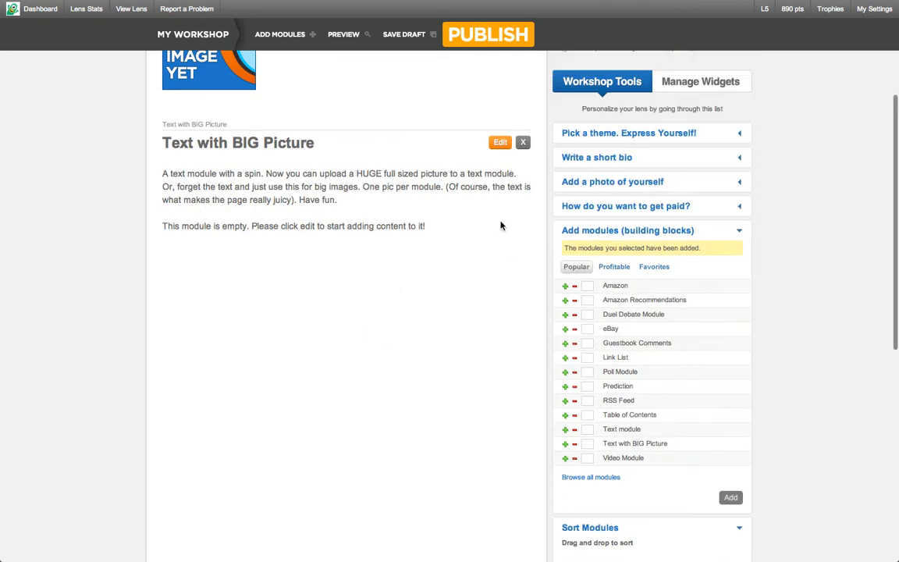
pyautogui.scroll(3, 304, 135)
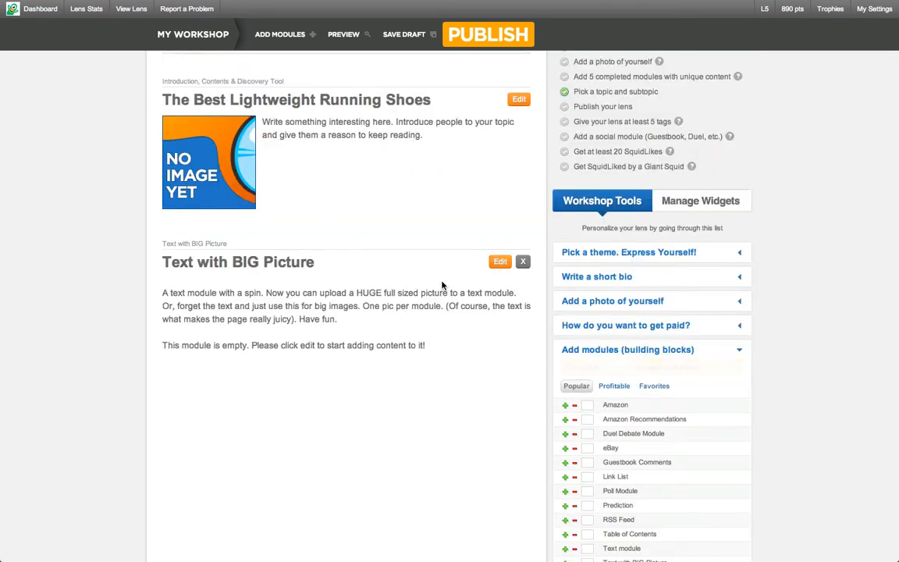
# Set the Text with BIG Picture module's title to "Great Reasons for Using Lightweight Running Shoes", copied from the article in Sublime Text.
pyautogui.click(500, 263)
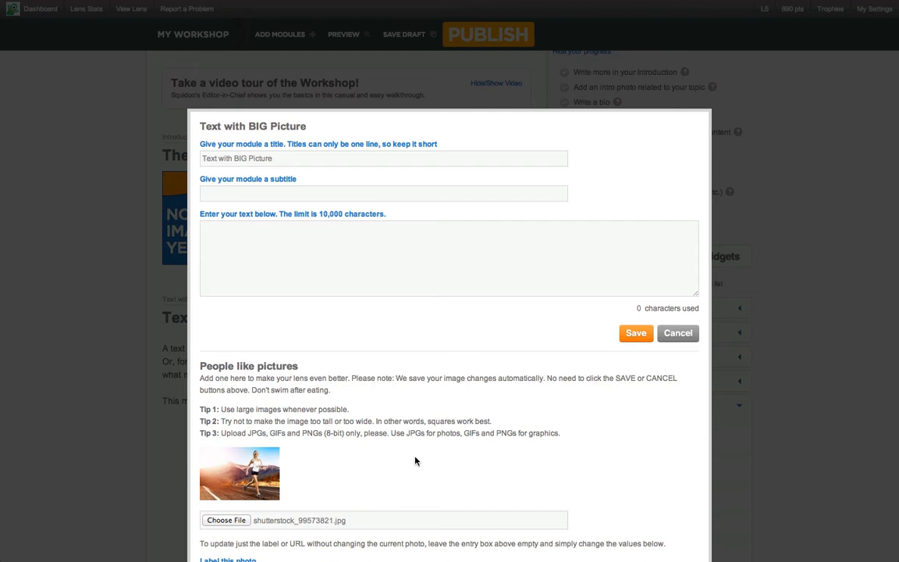
pyautogui.doubleClick(305, 157)
pyautogui.tripleClick(304, 158)
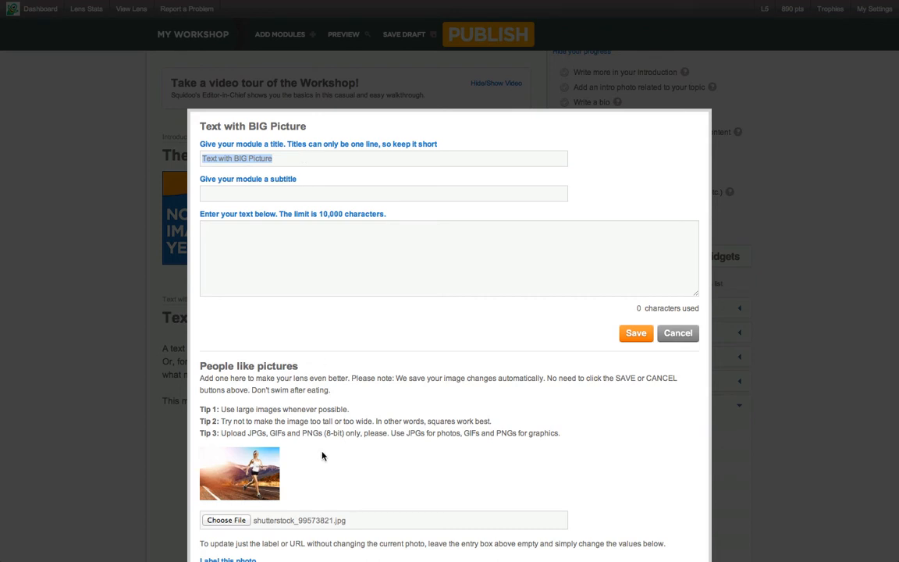
pyautogui.press('super+Tab')
pyautogui.press('super+Tab')
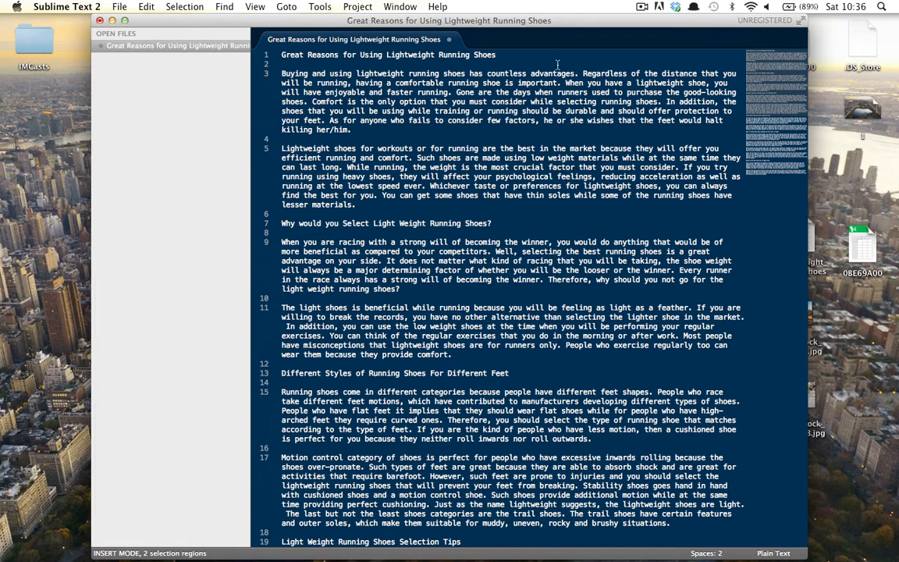
pyautogui.moveTo(496, 55); pyautogui.dragTo(282, 54)
pyautogui.press('super+c')
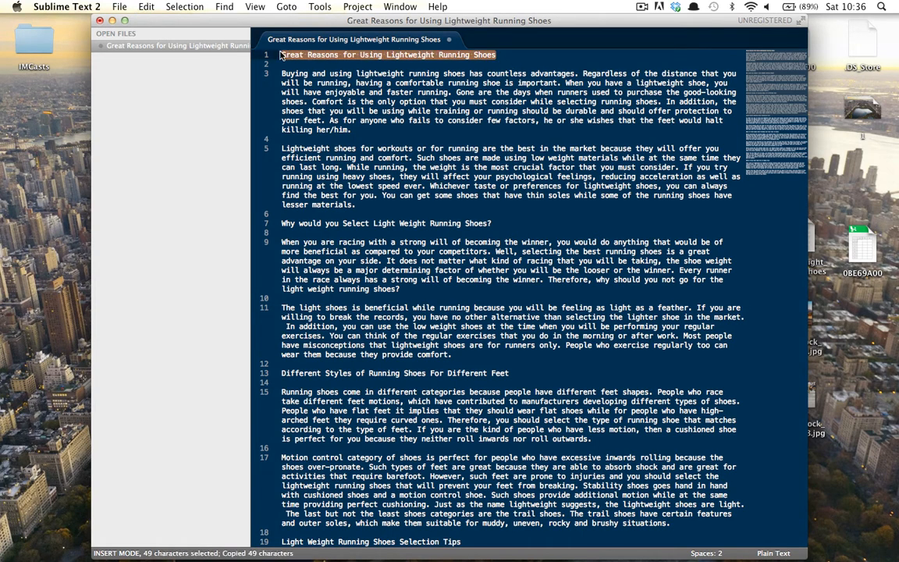
pyautogui.press('super+Tab')
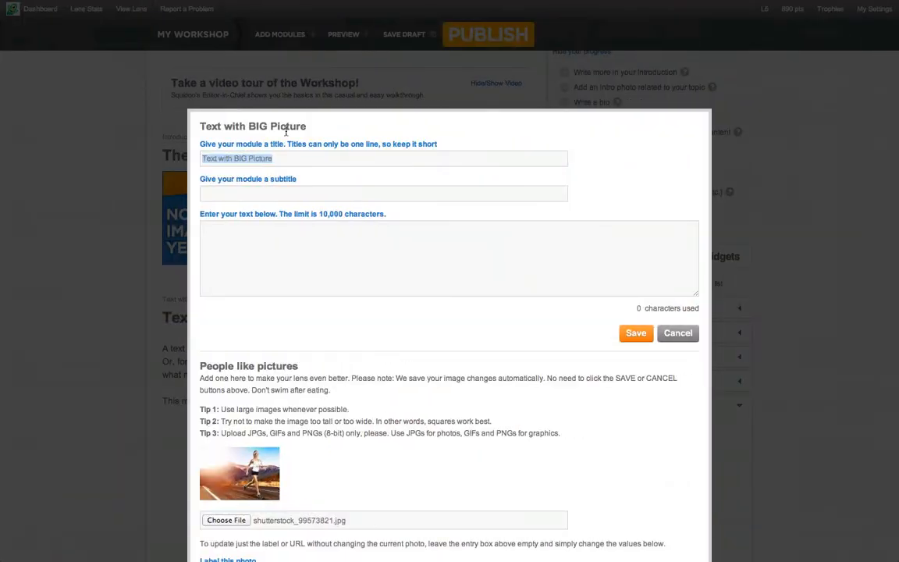
pyautogui.press('super+v')
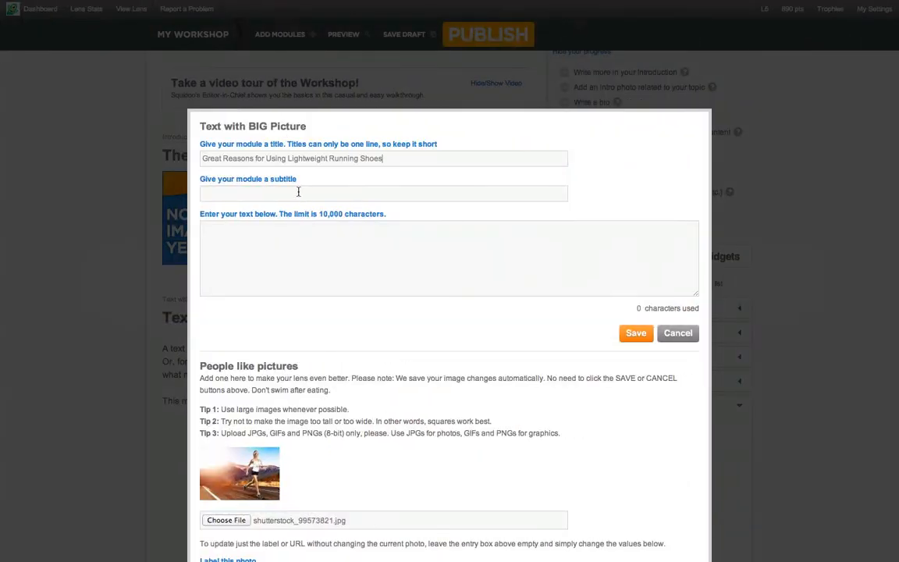
# Switch to Sublime Text and copy the article's first two paragraphs, from "Buying and using lightweight running shoes" to "lesser materials.".
pyautogui.click(302, 247)
pyautogui.press('super+Tab')
pyautogui.press('super+Tab')
pyautogui.press('super+Tab')
pyautogui.press('super+Tab')
pyautogui.press('super+Tab')
pyautogui.press('super+Tab')
pyautogui.press('super+Tab')
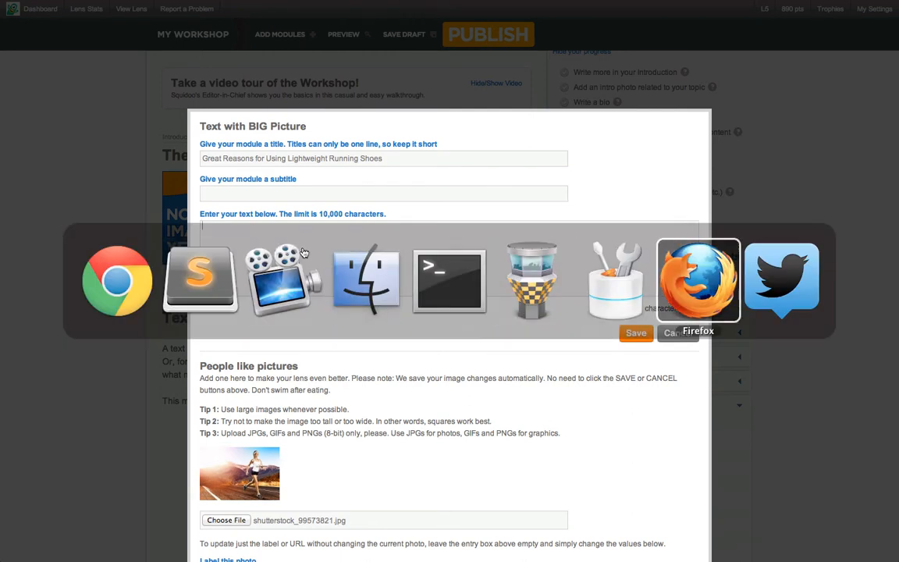
pyautogui.press('super+Tab')
pyautogui.press('super+Tab')
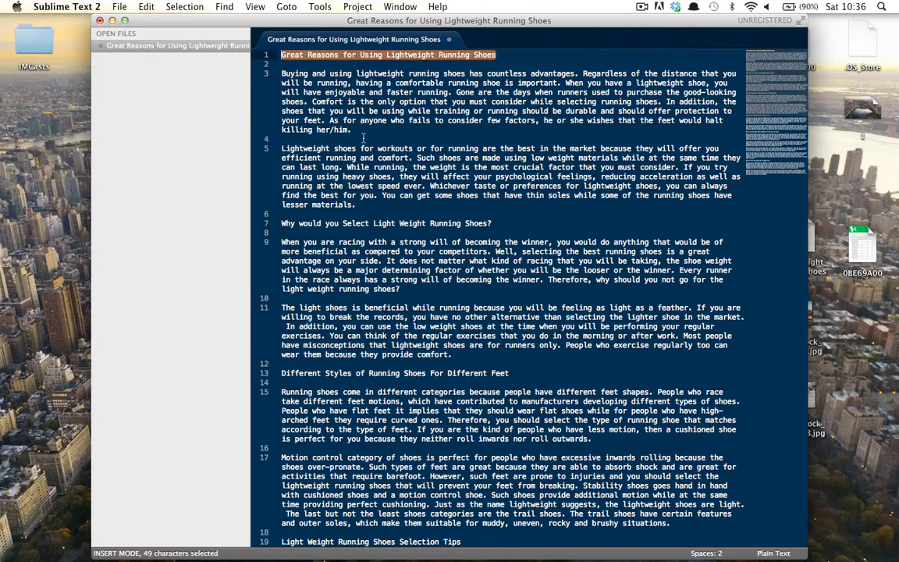
pyautogui.moveTo(357, 205); pyautogui.dragTo(280, 75)
pyautogui.press('super+c')
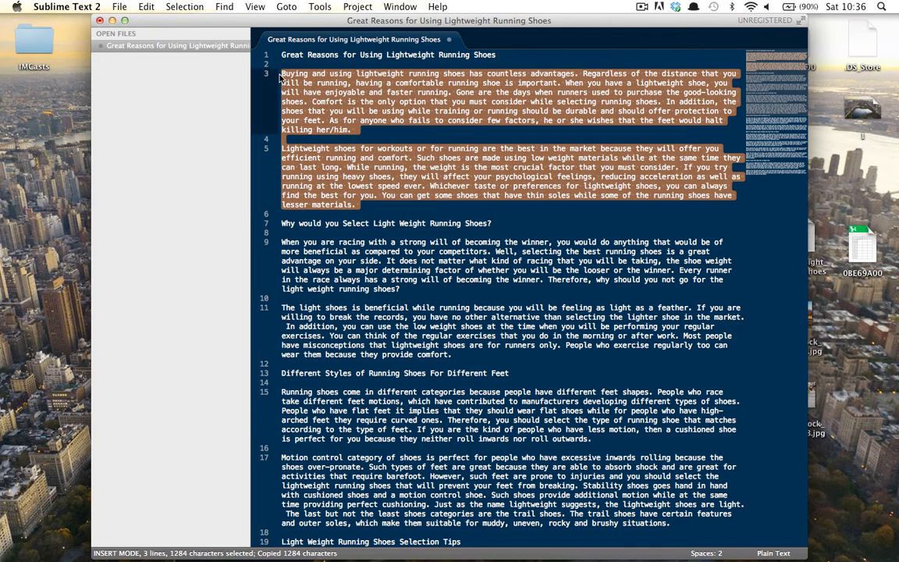
# Back in the browser, paste the two copied paragraphs as the BIG Picture module's text and save the module.
pyautogui.press('super+Tab')
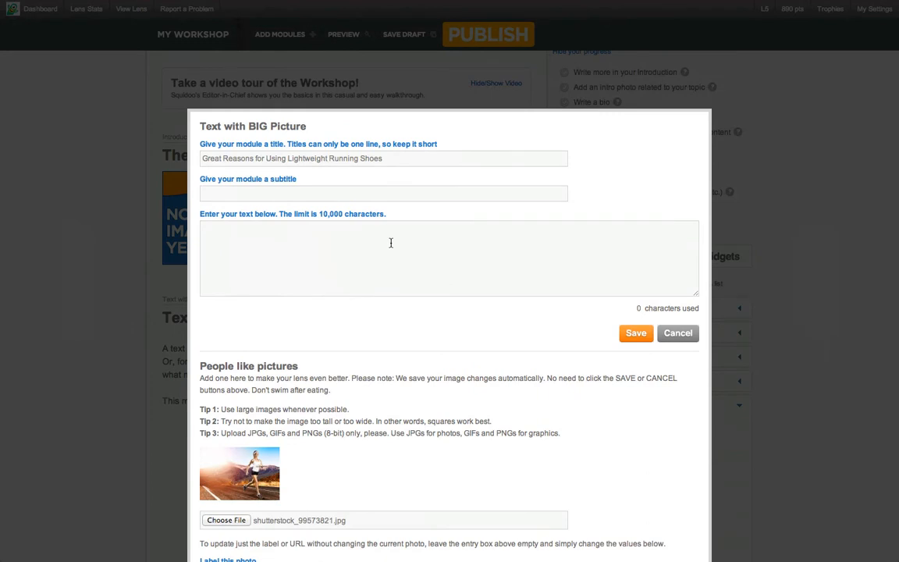
pyautogui.click(391, 243)
pyautogui.press('super+v')
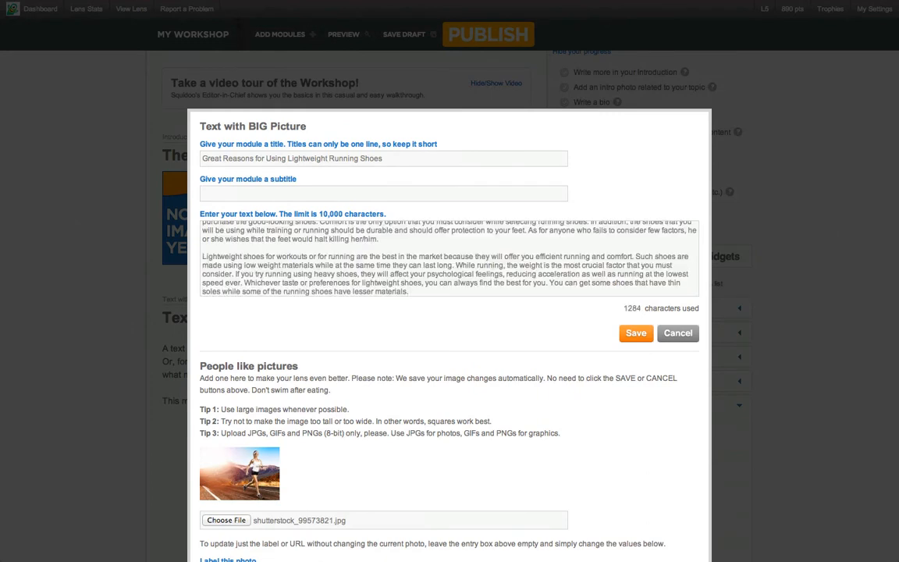
pyautogui.click(636, 333)
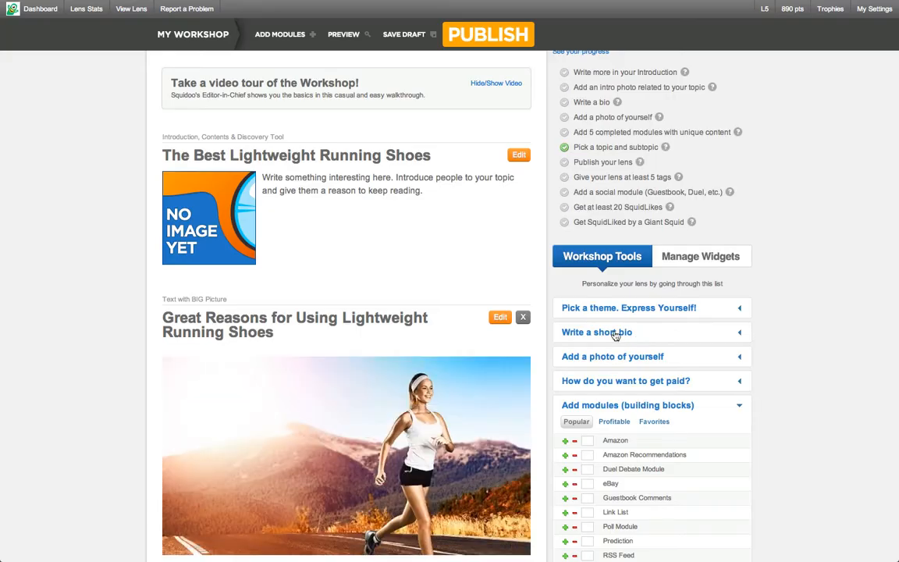
# Fill in the lens description from the prepared introduction text, upload shutterstock_13639663.jpg as the intro photo, and save the introduction.
pyautogui.scroll(-2, 482, 233)
pyautogui.scroll(-3, 482, 232)
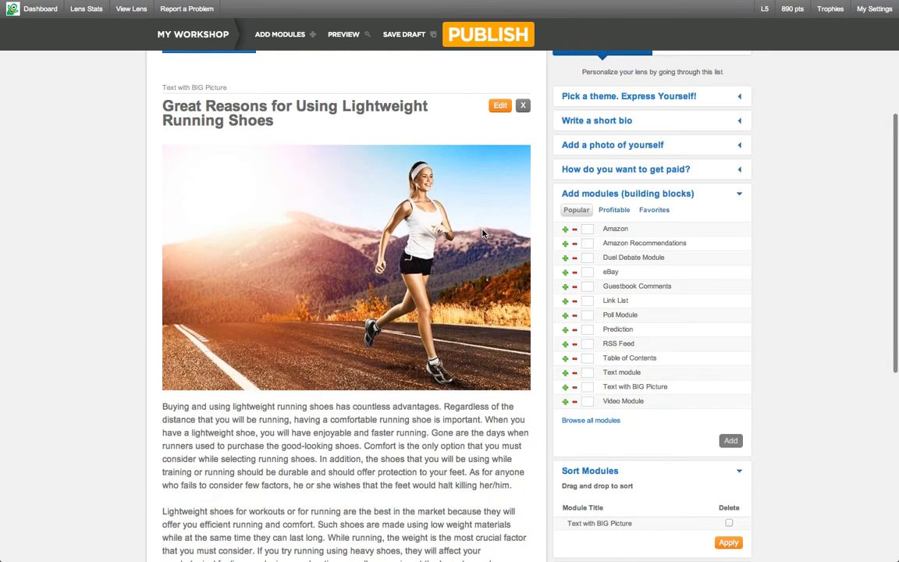
pyautogui.scroll(-5, 343, 228)
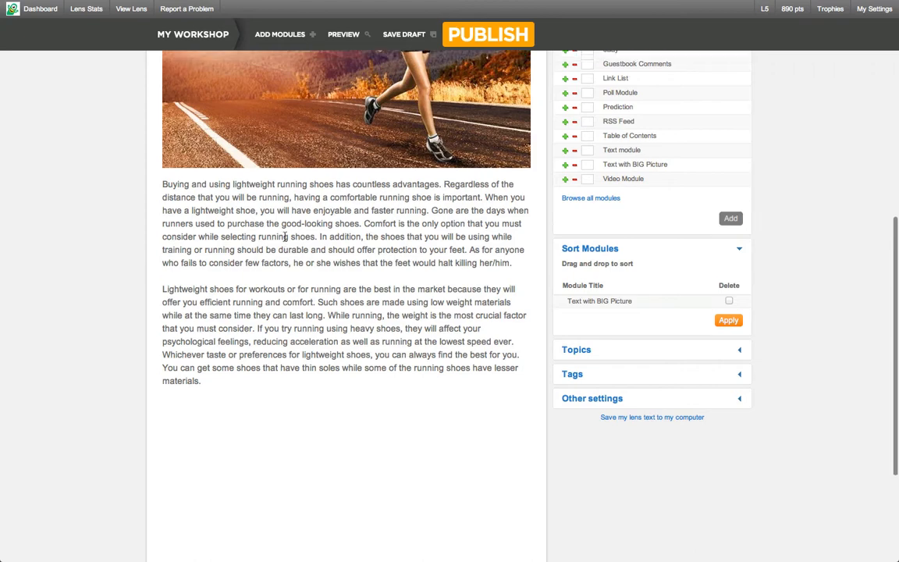
pyautogui.scroll(8, 281, 236)
pyautogui.scroll(2, 285, 237)
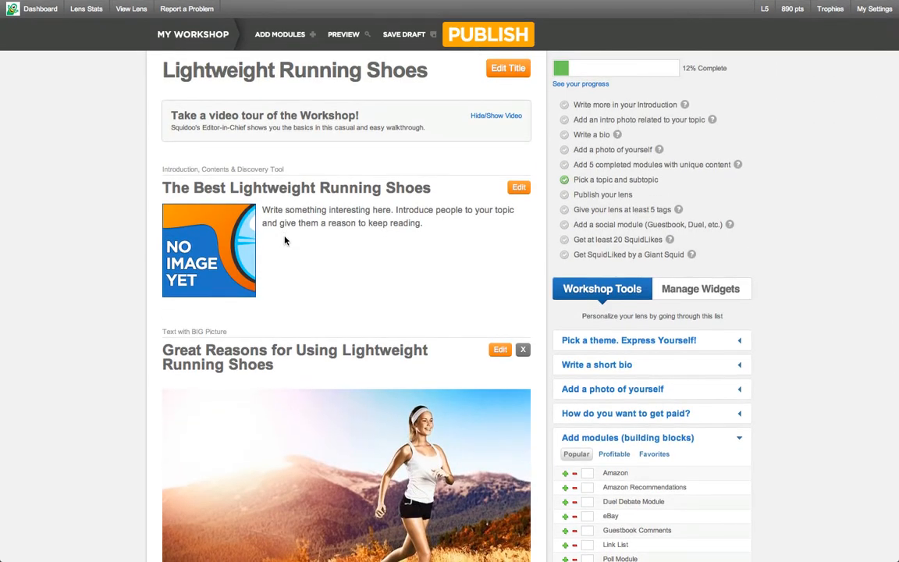
pyautogui.click(519, 188)
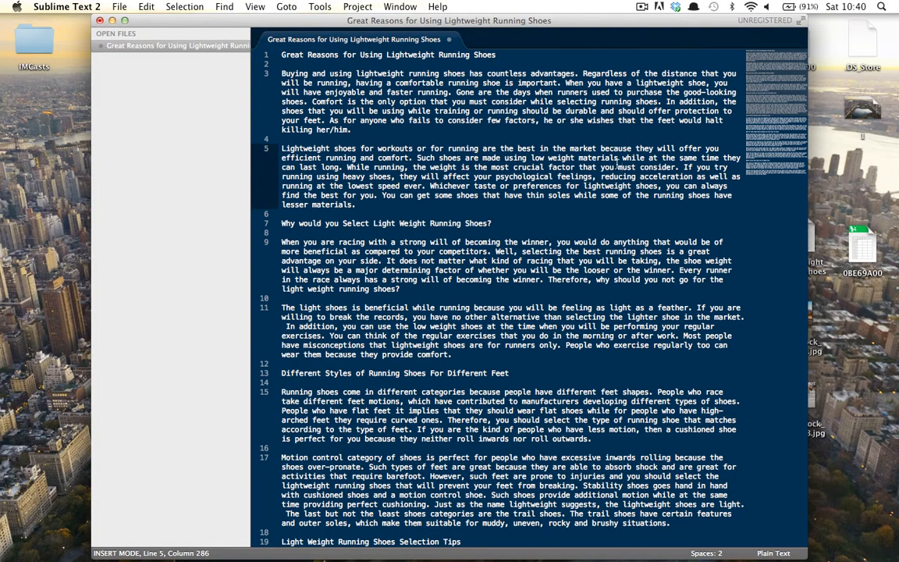
pyautogui.press('super+Tab')
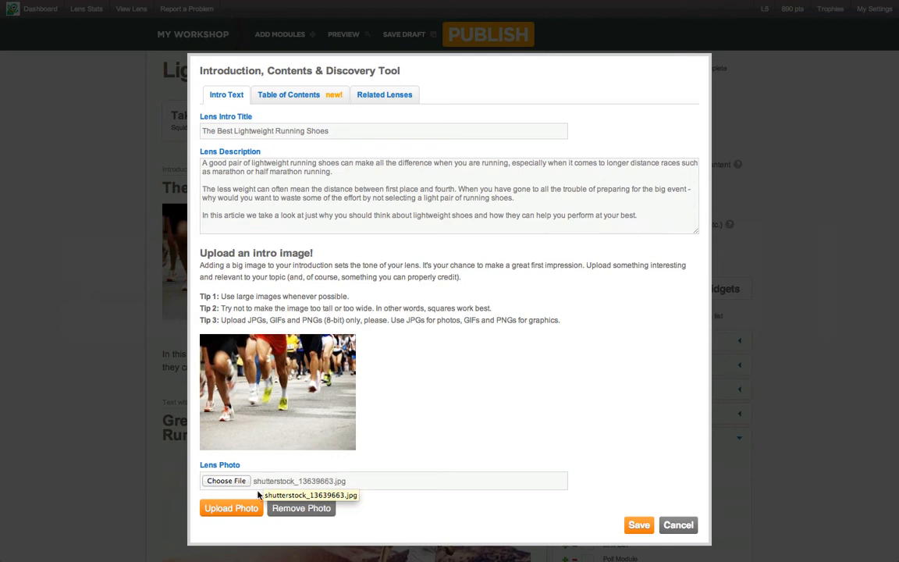
pyautogui.click(247, 514)
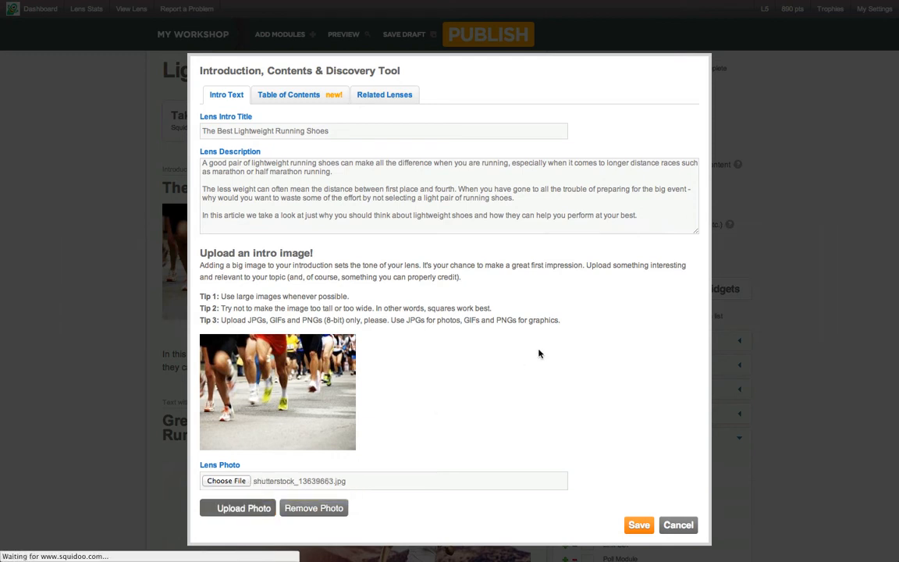
pyautogui.click(638, 528)
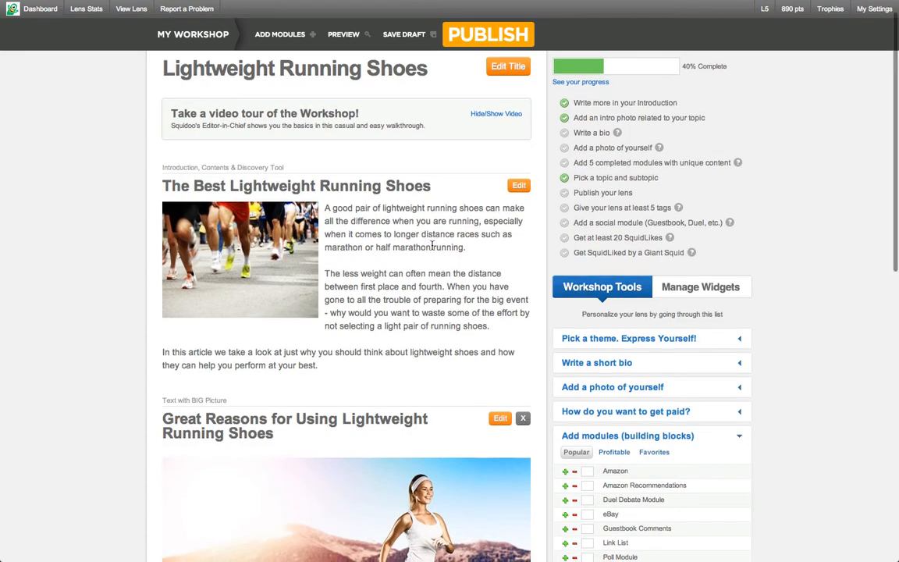
# Add two Text modules to the lens below the BIG Picture module.
pyautogui.scroll(-4, 433, 248)
pyautogui.scroll(4, 433, 248)
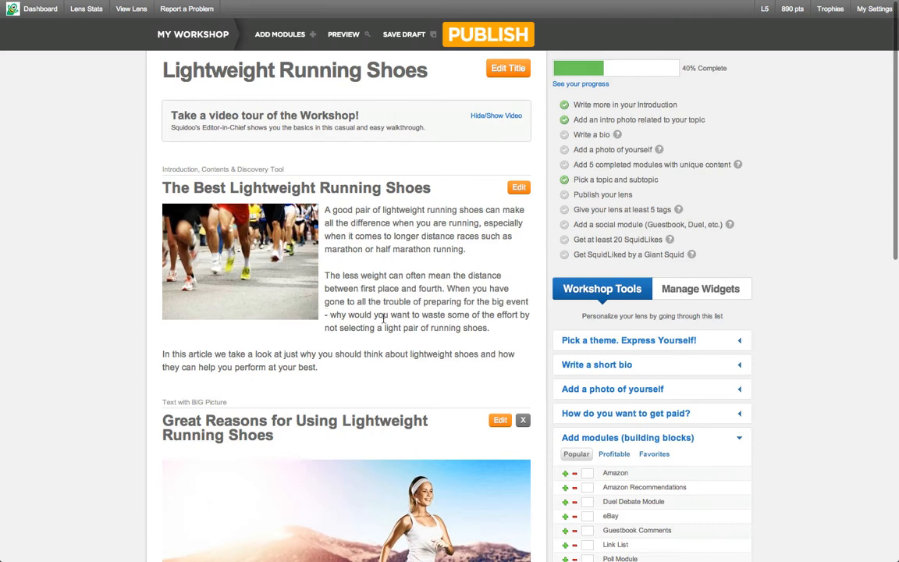
pyautogui.scroll(-3, 383, 317)
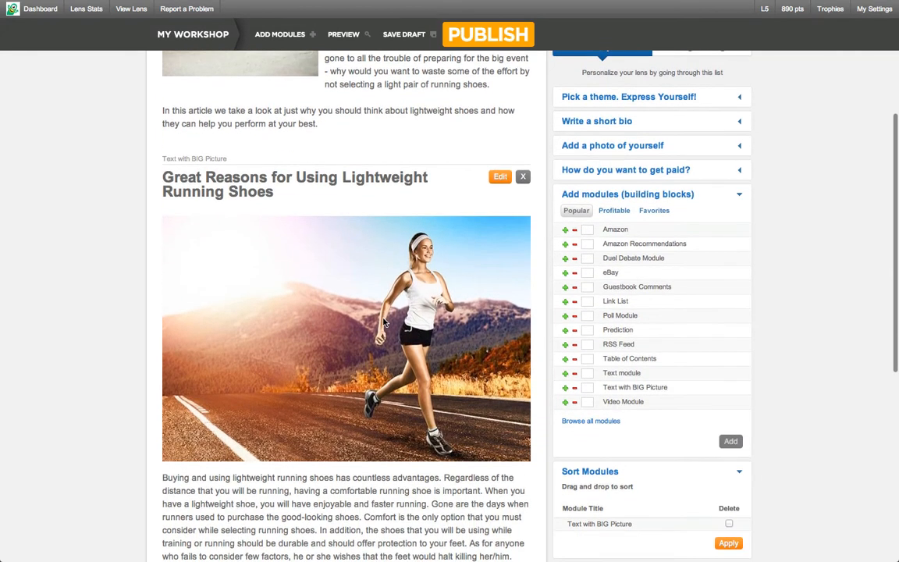
pyautogui.scroll(-2, 383, 321)
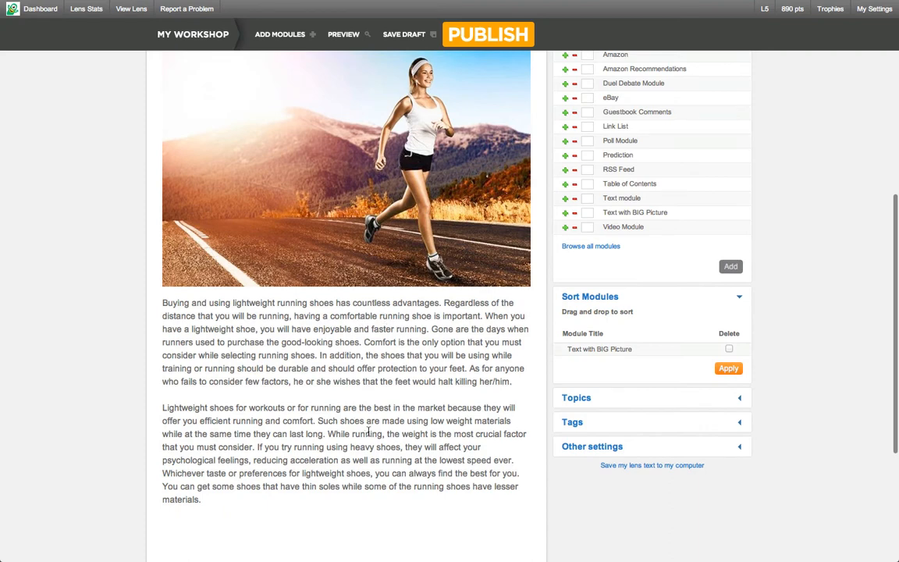
pyautogui.scroll(2, 589, 351)
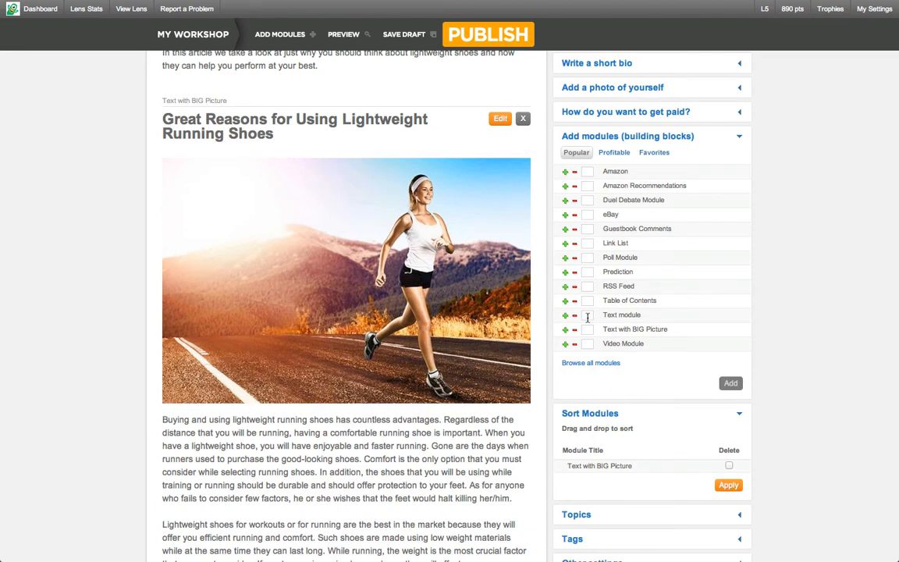
pyautogui.click(587, 315)
pyautogui.write('2')
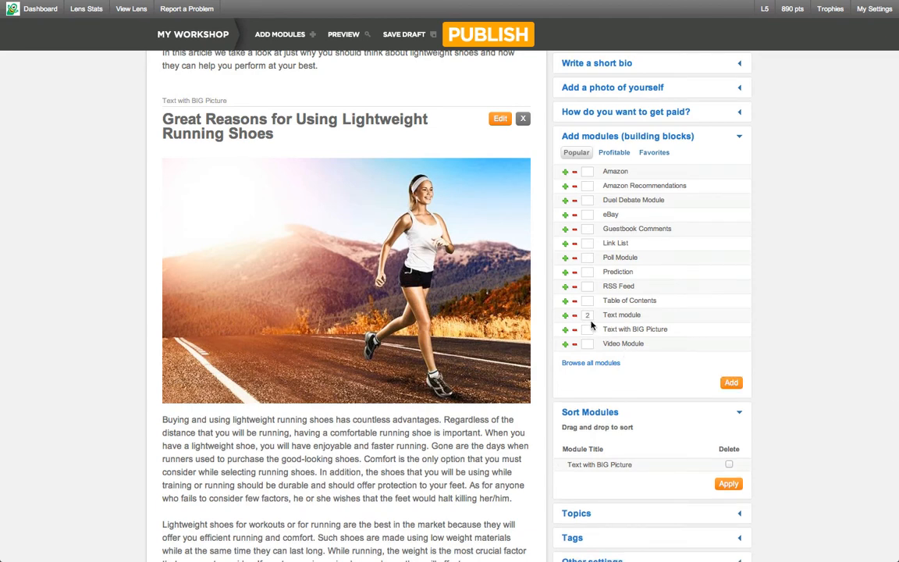
pyautogui.click(733, 388)
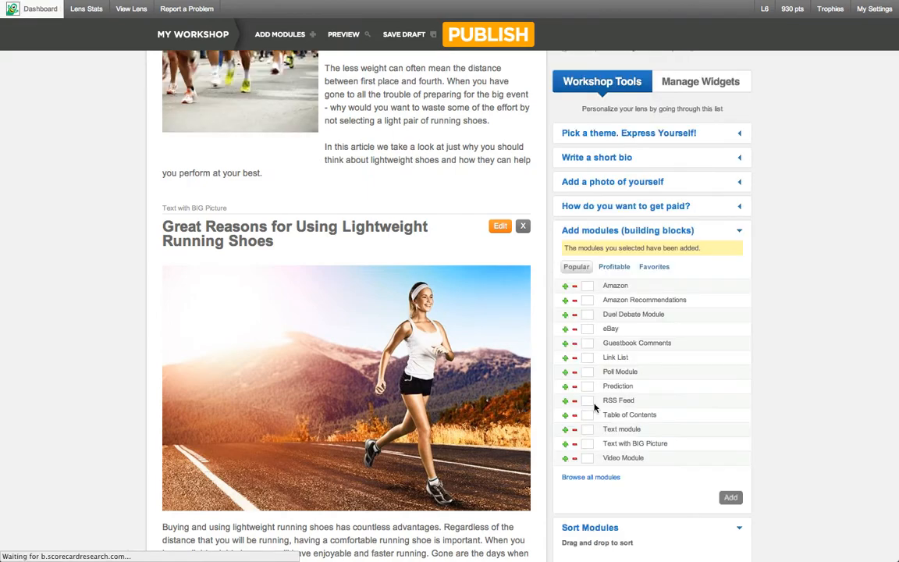
pyautogui.scroll(-5, 674, 349)
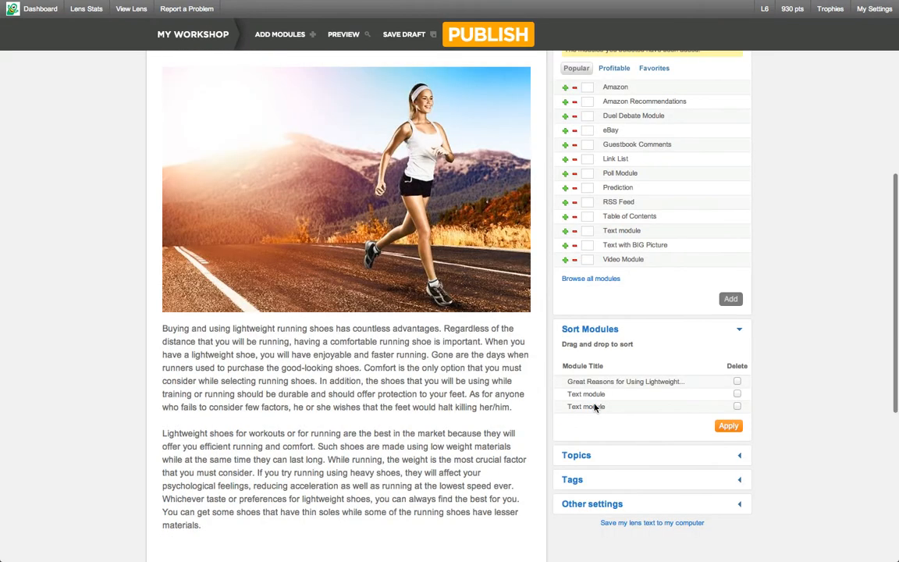
pyautogui.scroll(-5, 595, 406)
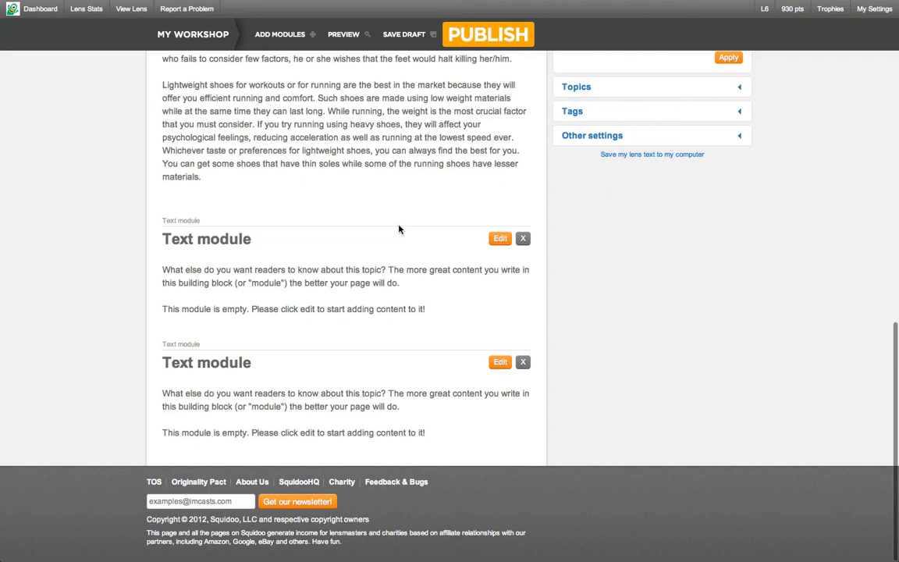
# Review the headings, text and pictures of the filled-in modules throughout the lens.
pyautogui.scroll(10, 897, 148)
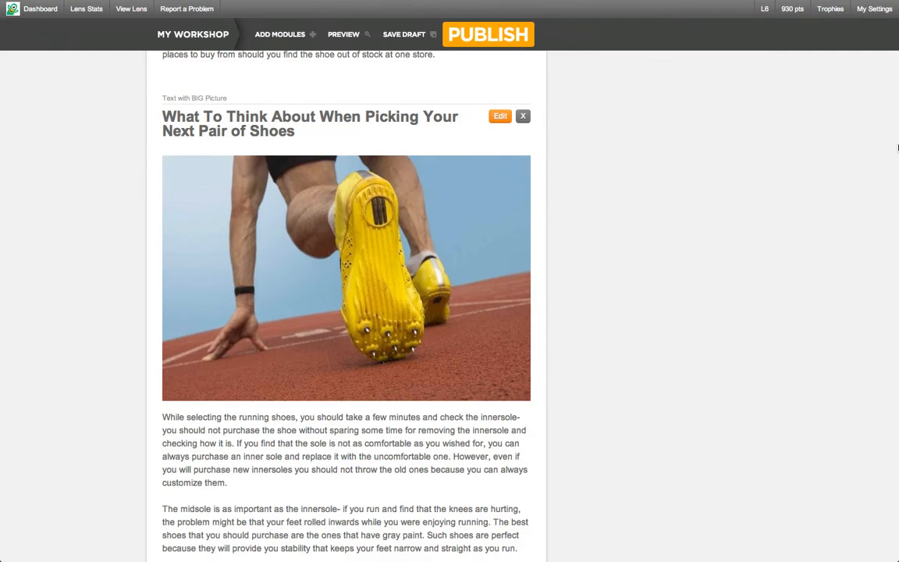
pyautogui.scroll(9, 855, 133)
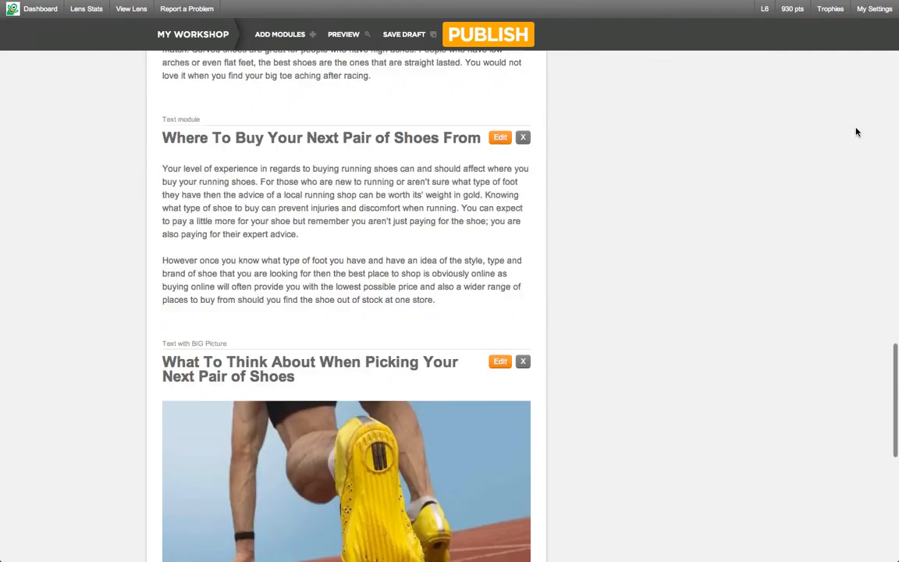
pyautogui.scroll(15, 856, 132)
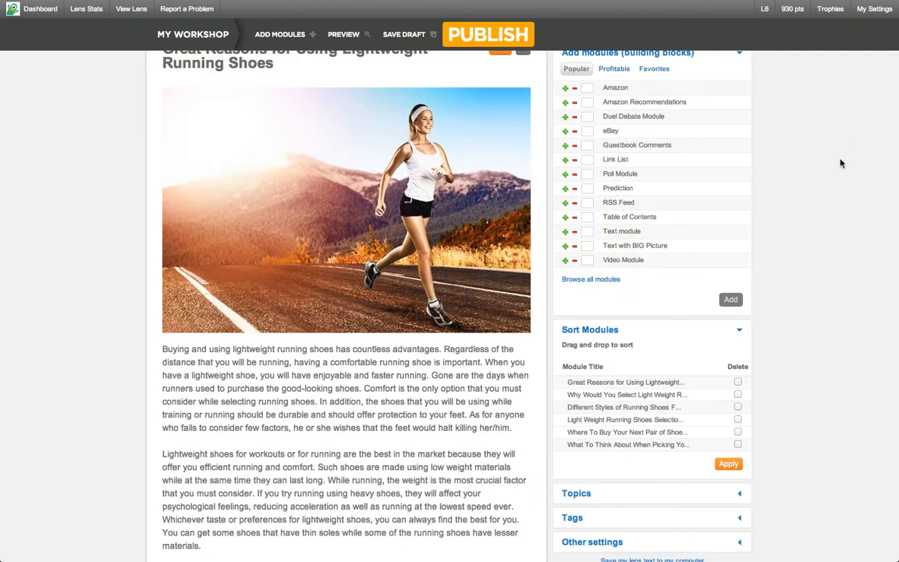
pyautogui.scroll(-20, 835, 166)
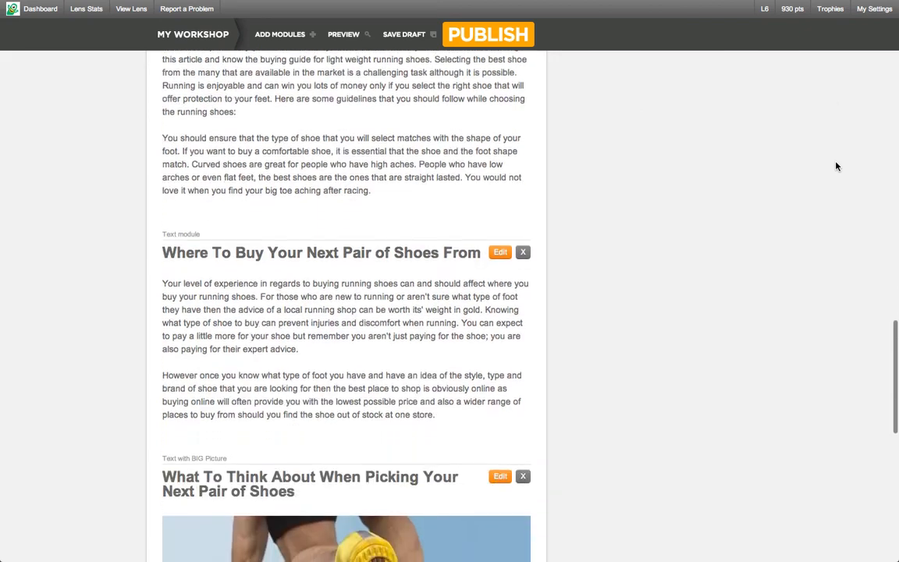
pyautogui.scroll(-5, 835, 166)
pyautogui.scroll(8, 835, 166)
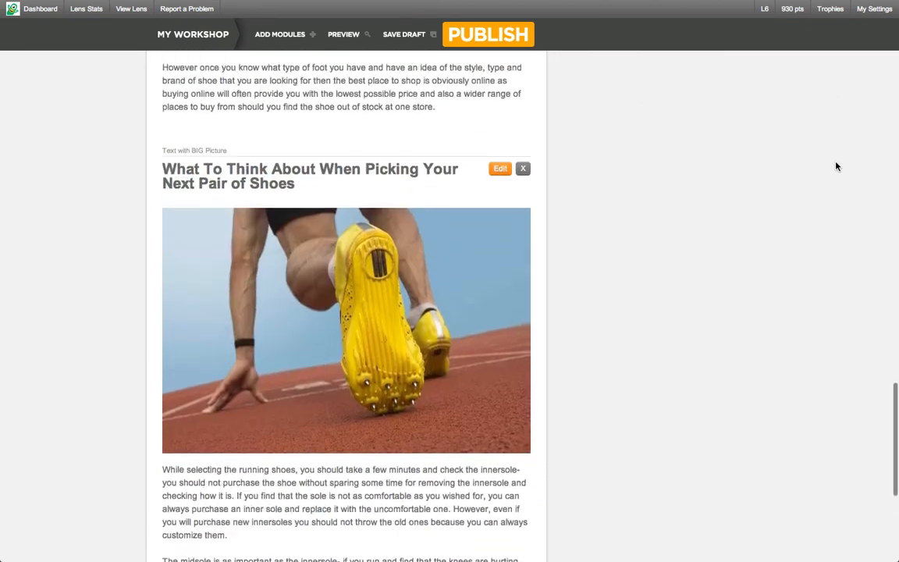
pyautogui.scroll(3, 835, 166)
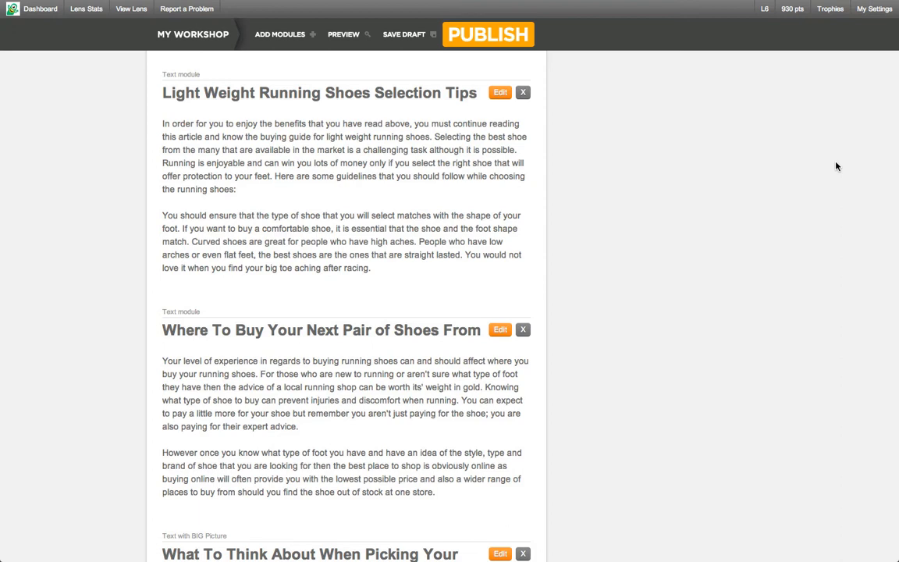
pyautogui.scroll(20, 835, 166)
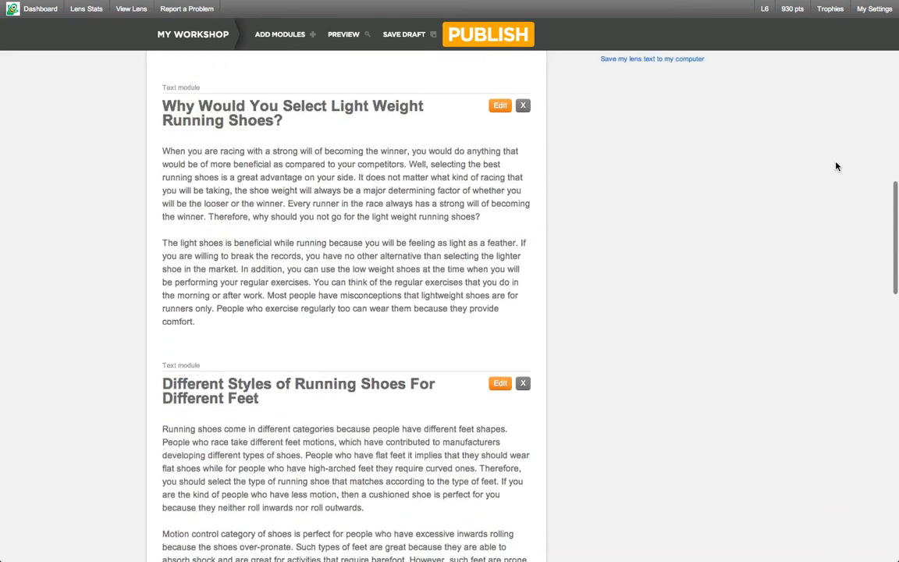
pyautogui.scroll(4, 835, 166)
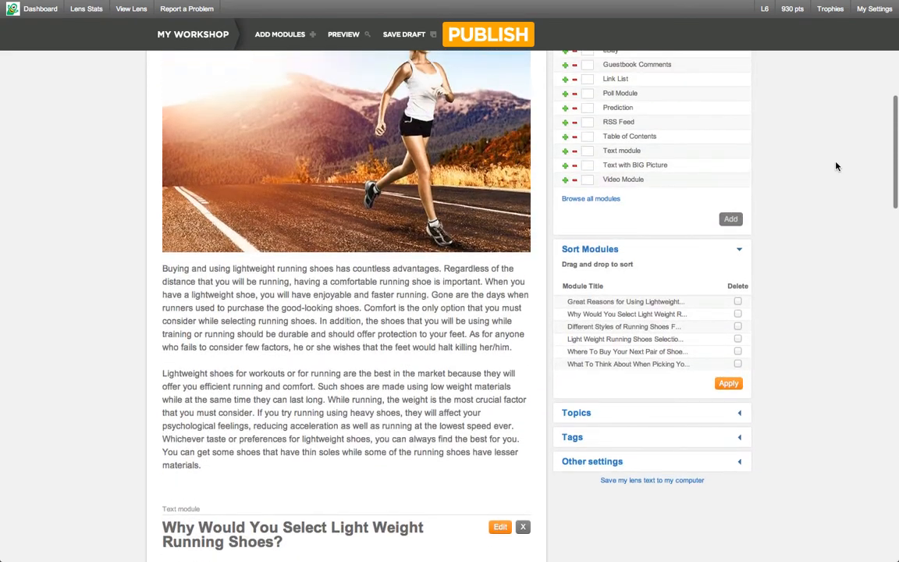
# Move the "What To Think About When Picking Your Next Pair of Shoes" module directly above the Selection Tips module and apply the order.
pyautogui.scroll(4, 646, 248)
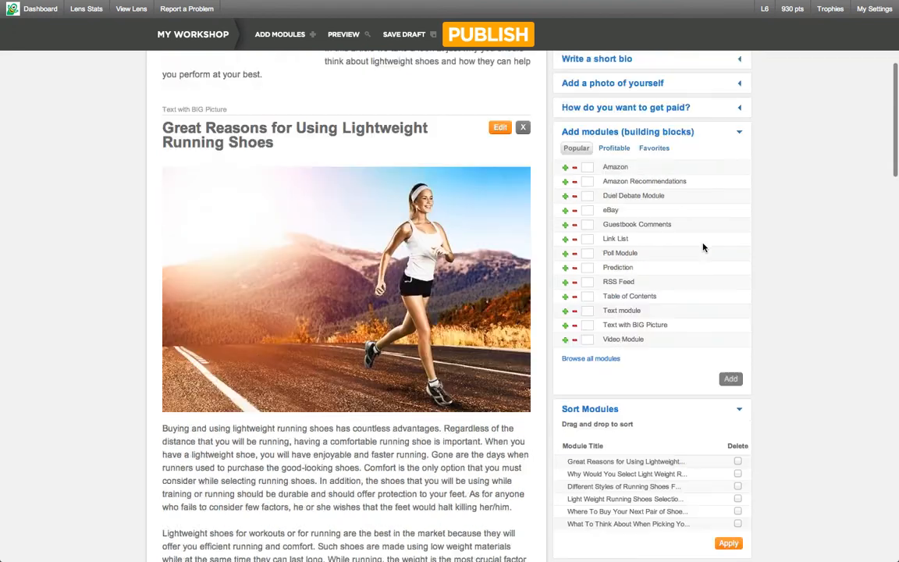
pyautogui.scroll(-3, 700, 409)
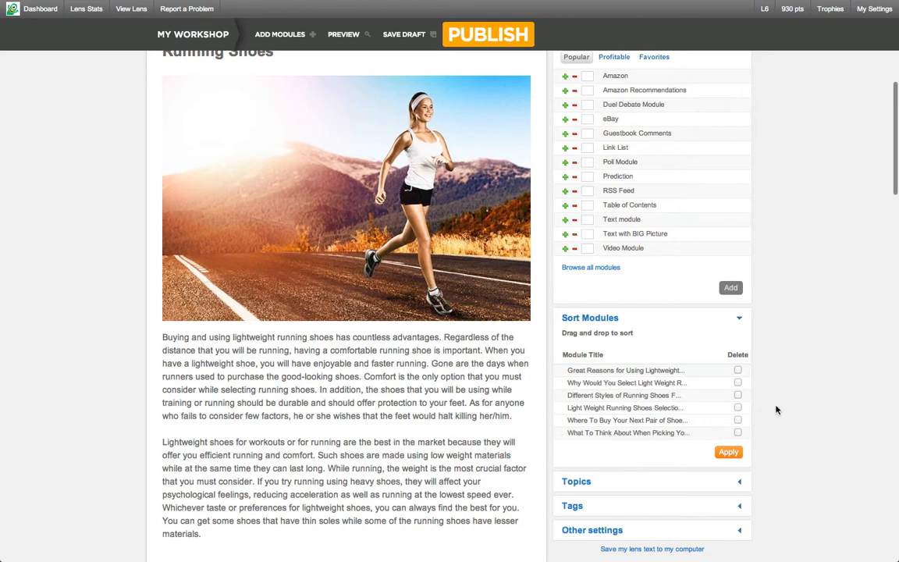
pyautogui.scroll(-1, 776, 410)
pyautogui.scroll(-10, 777, 410)
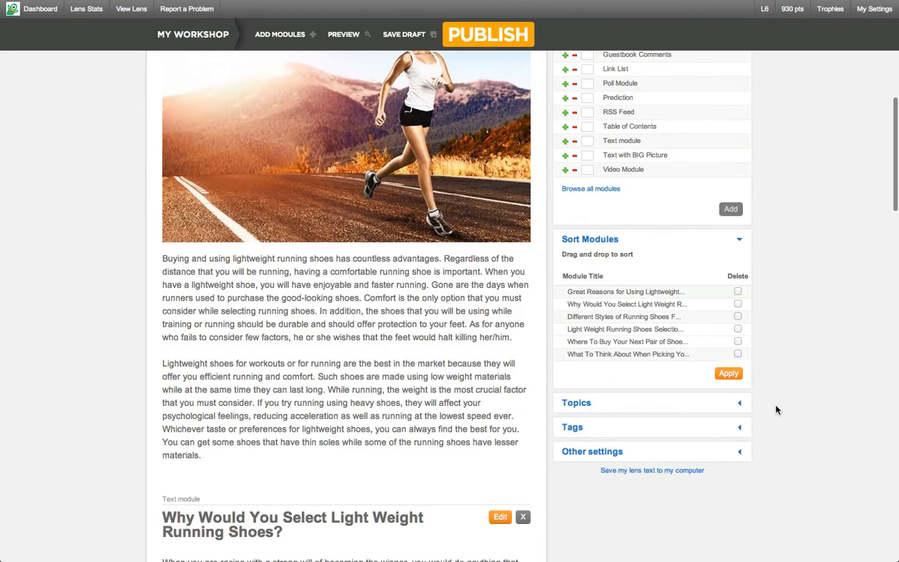
pyautogui.scroll(8, 839, 282)
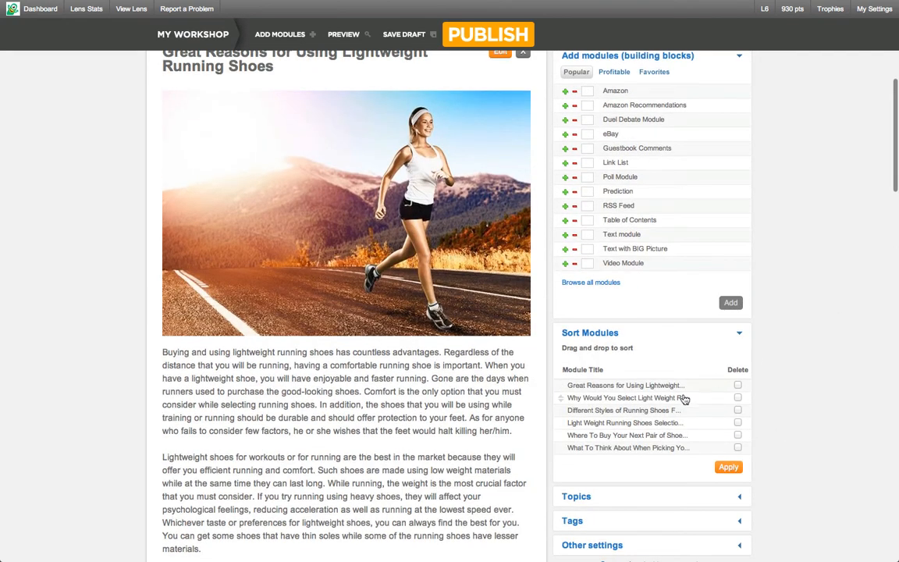
pyautogui.moveTo(624, 452); pyautogui.dragTo(566, 434)
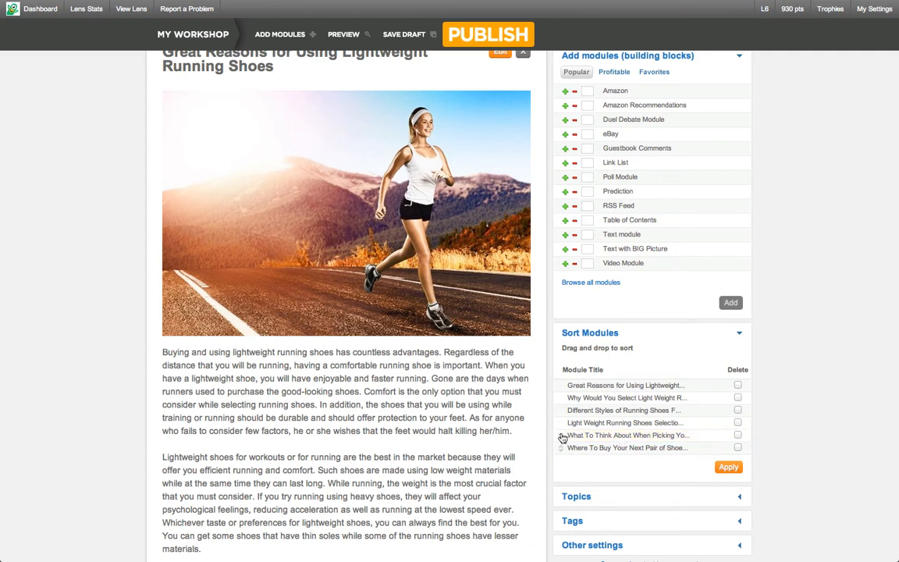
pyautogui.moveTo(561, 438); pyautogui.dragTo(611, 423)
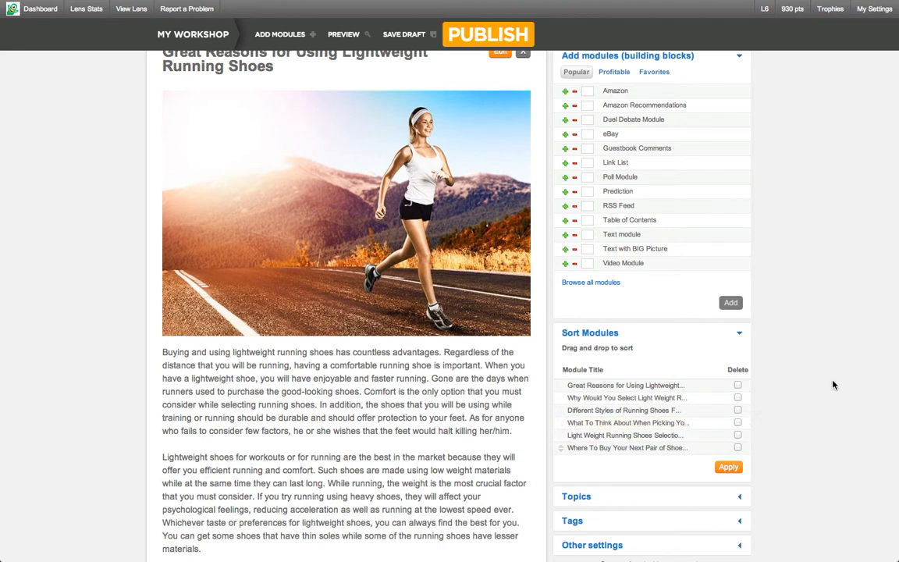
pyautogui.click(727, 468)
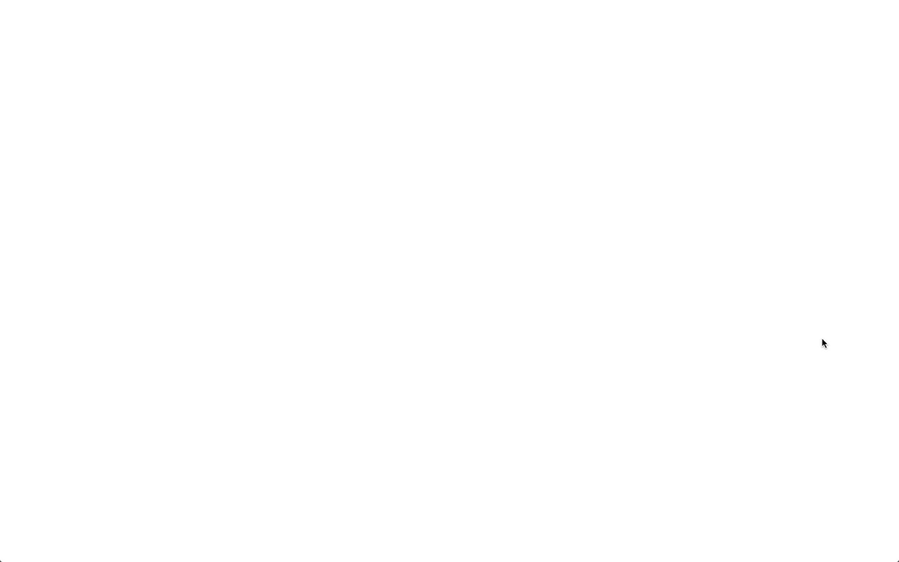
# Give the "What To Think About When Picking Your Next Pair of Shoes" module the subtitle "Why You Should Spend Time Thinking About The Right Shoes For You" and save.
pyautogui.scroll(-20, 822, 343)
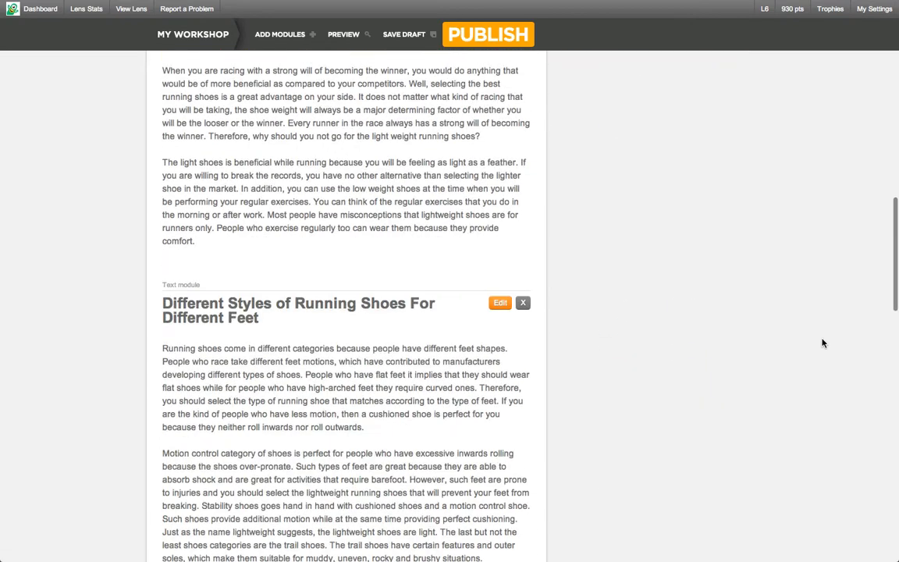
pyautogui.scroll(-15, 822, 343)
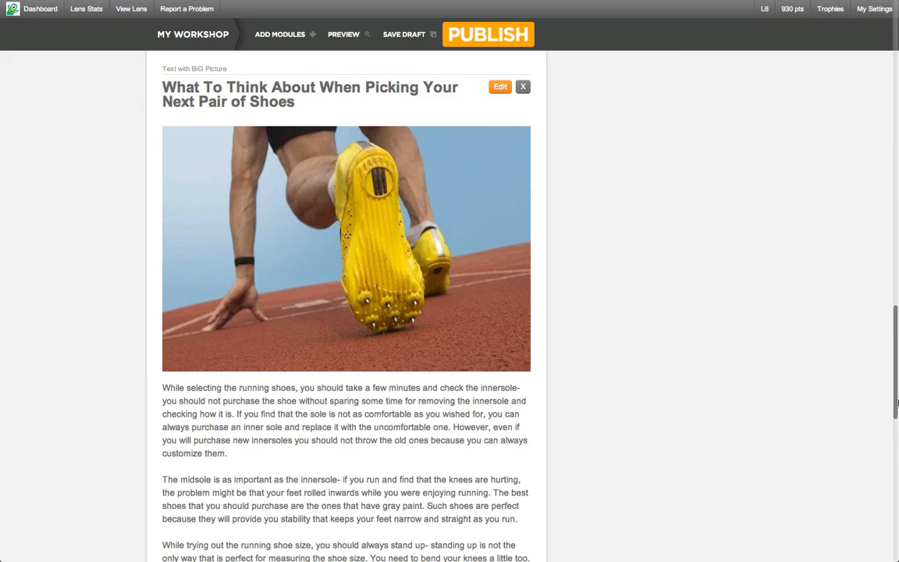
pyautogui.click(504, 89)
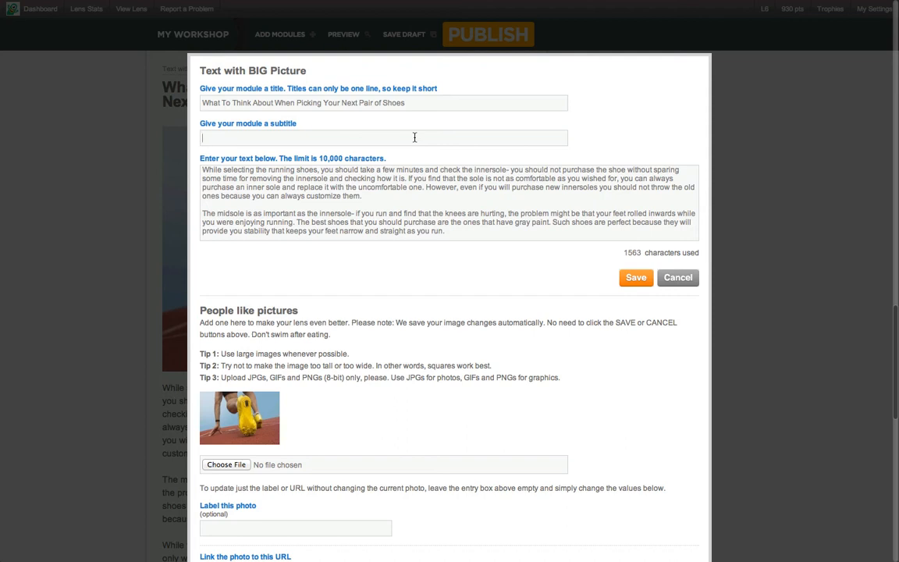
pyautogui.write('Why You should')
pyautogui.press('BackSpace')
pyautogui.press('BackSpace')
pyautogui.press('BackSpace')
pyautogui.press('BackSpace')
pyautogui.press('BackSpace')
pyautogui.press('BackSpace')
pyautogui.write('Should Spend Time Thinking ')
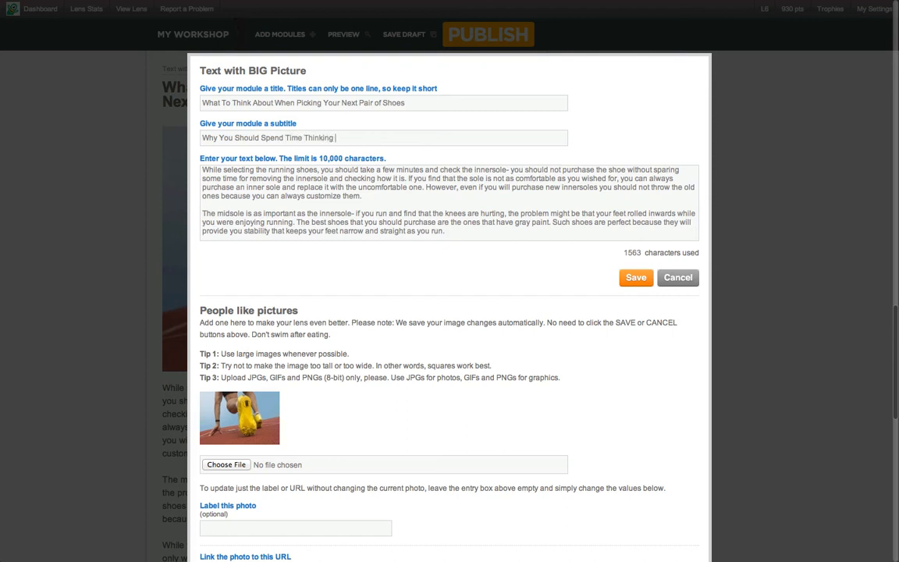
pyautogui.write('About The Right Shoes For You')
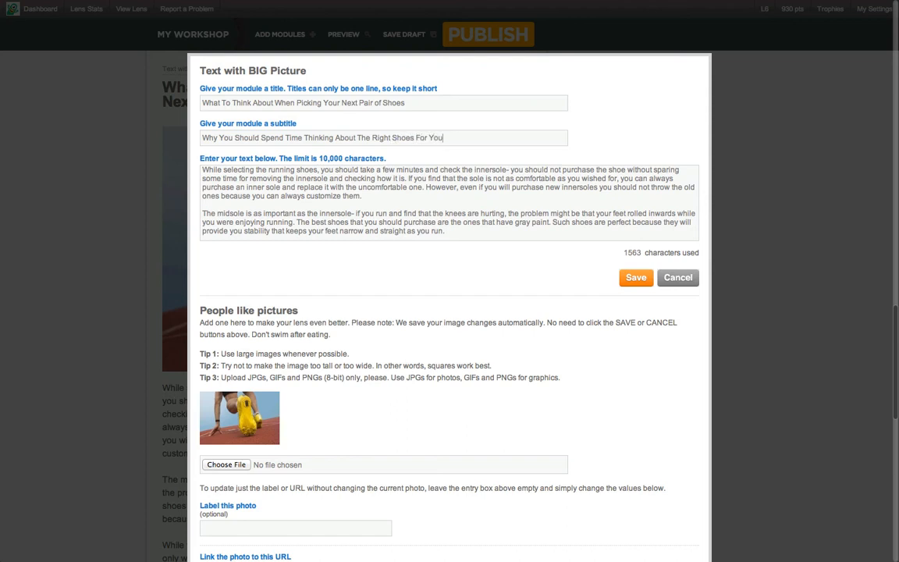
pyautogui.click(634, 282)
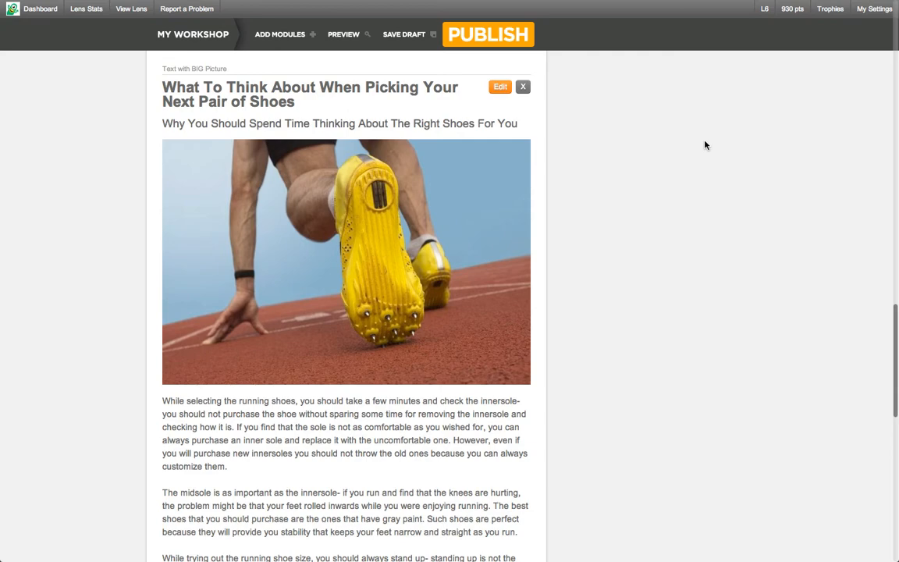
# Add one Amazon, one Guestbook Comments and one Table of Contents module to the lens.
pyautogui.scroll(15, 704, 145)
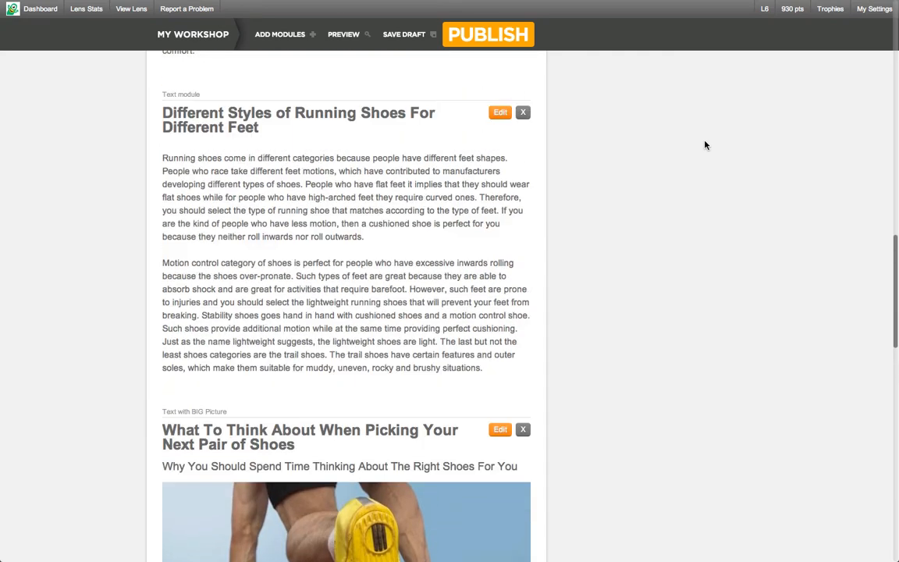
pyautogui.scroll(10, 704, 145)
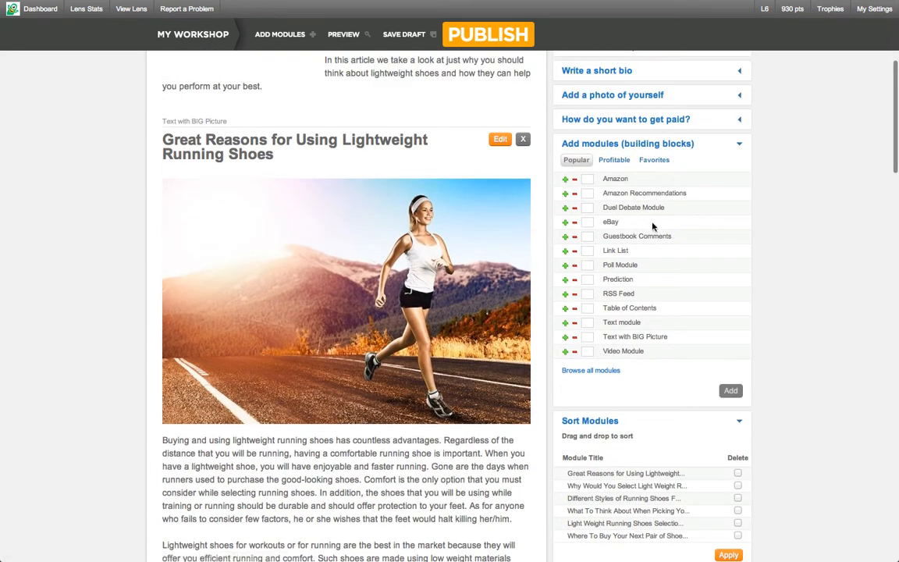
pyautogui.click(566, 308)
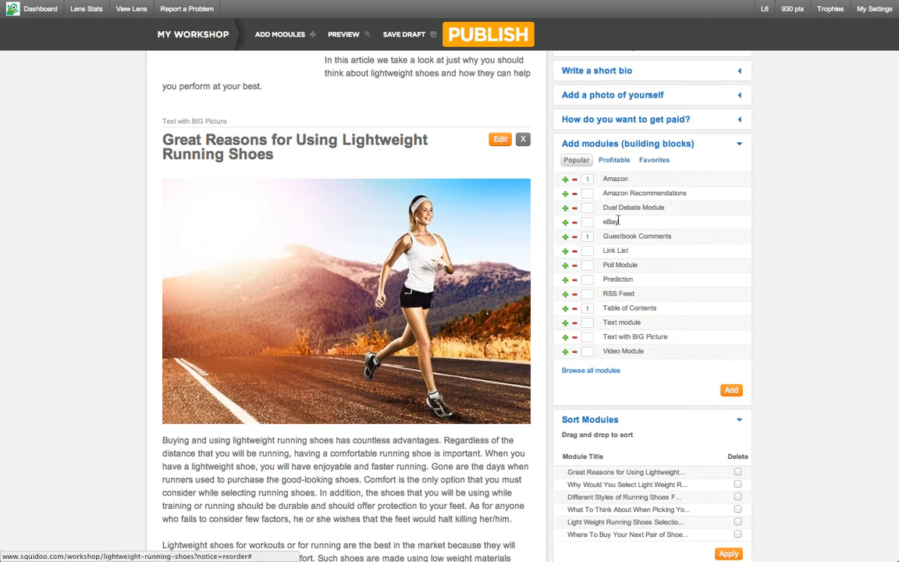
pyautogui.click(727, 394)
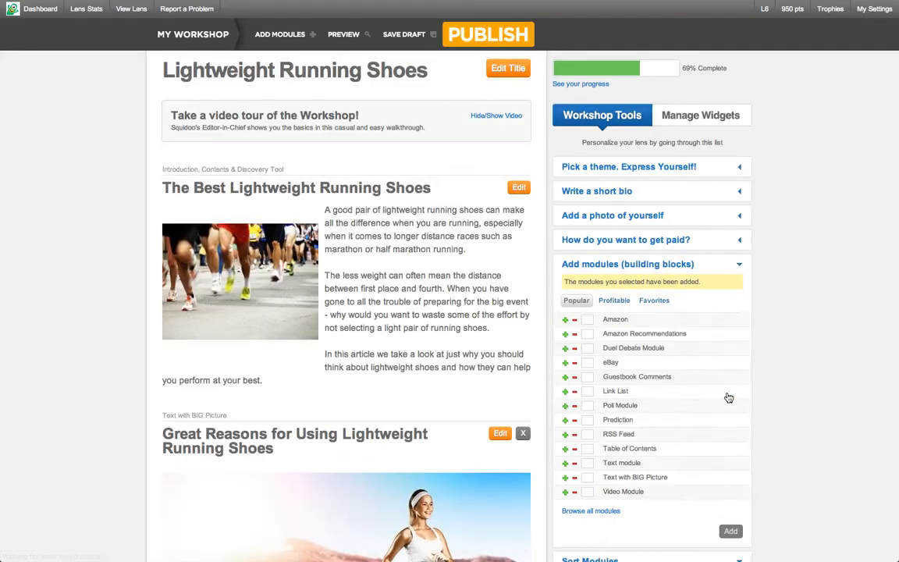
# Move the Table of Contents module to the first place in the module order and apply the order.
pyautogui.scroll(-8, 733, 390)
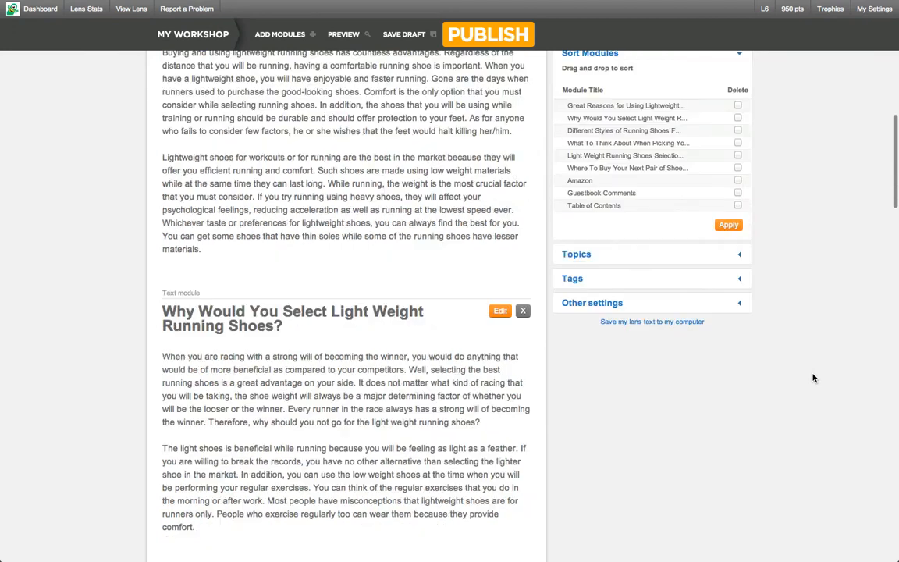
pyautogui.scroll(-20, 812, 378)
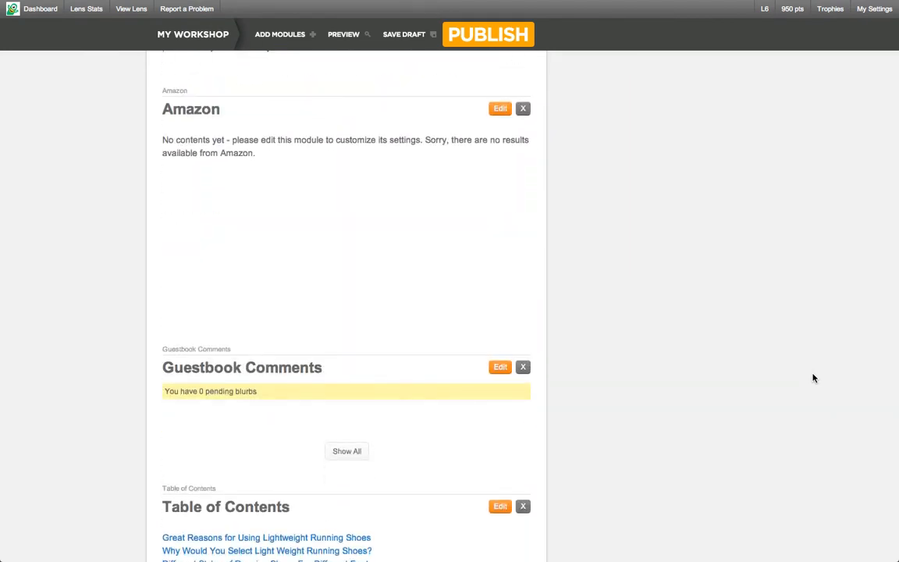
pyautogui.scroll(-4, 812, 378)
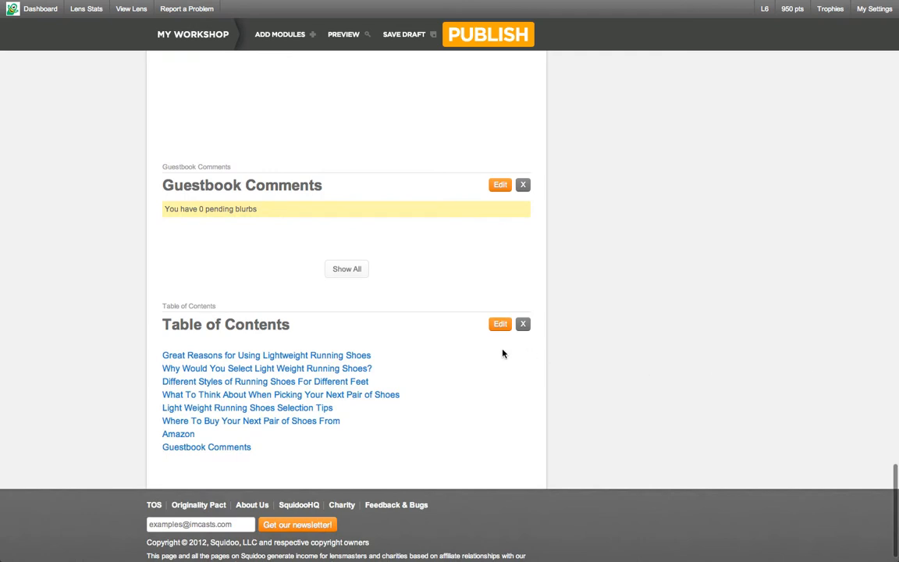
pyautogui.scroll(1, 359, 343)
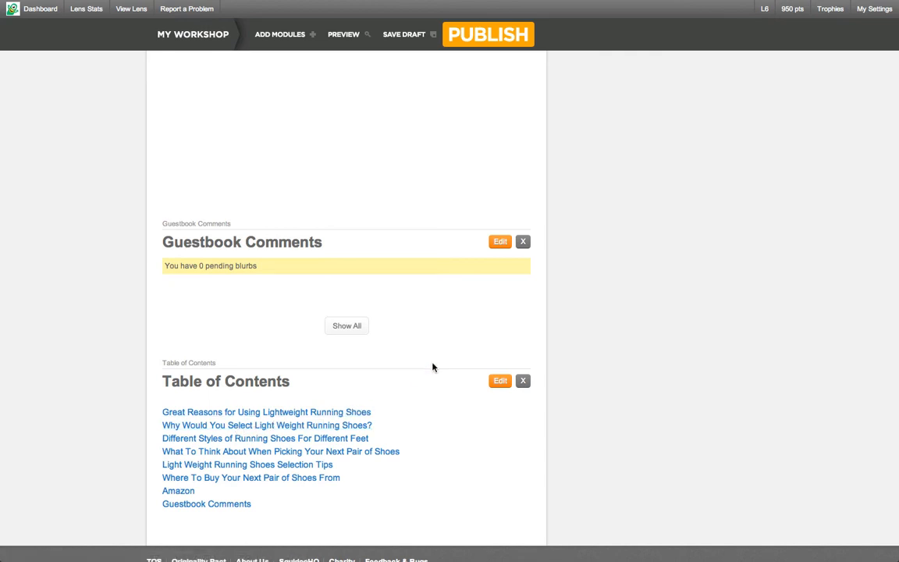
pyautogui.scroll(15, 762, 316)
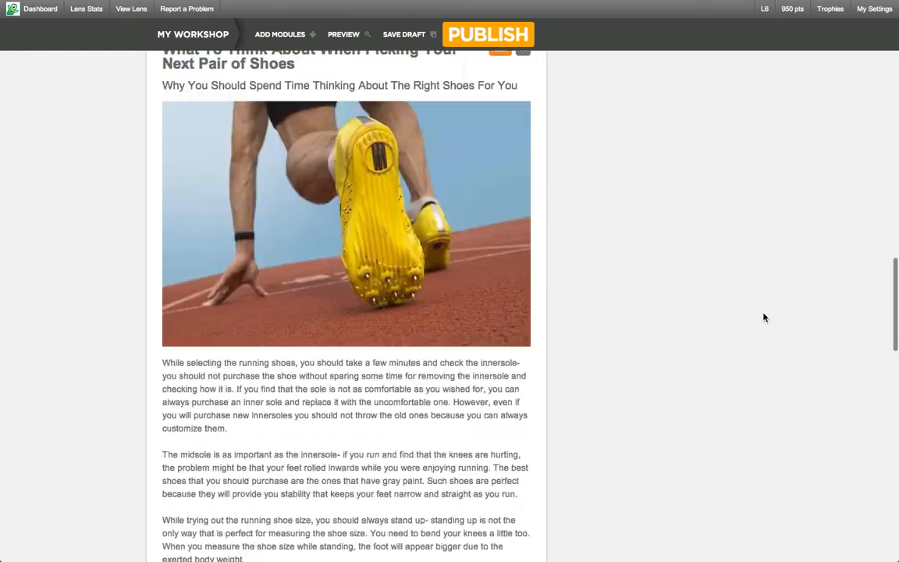
pyautogui.scroll(8, 762, 315)
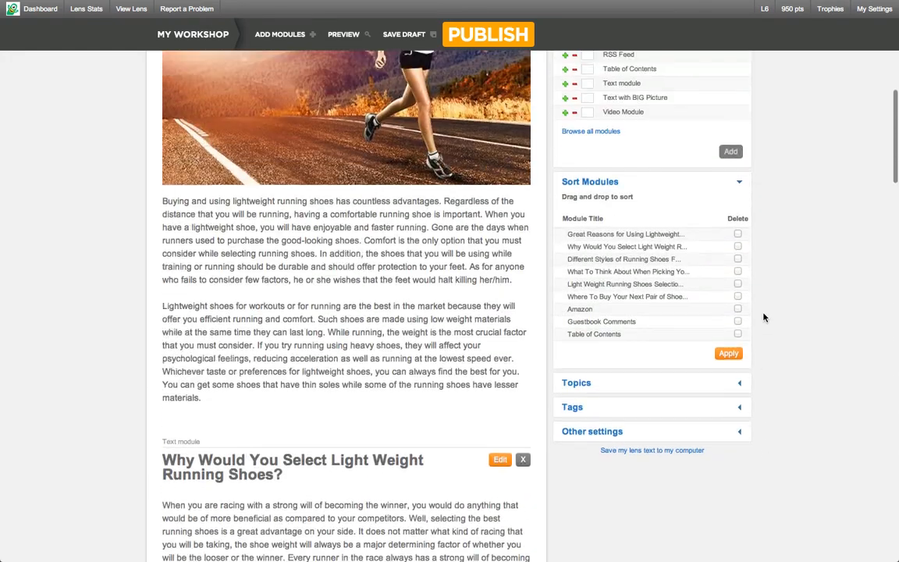
pyautogui.moveTo(601, 348); pyautogui.dragTo(585, 246)
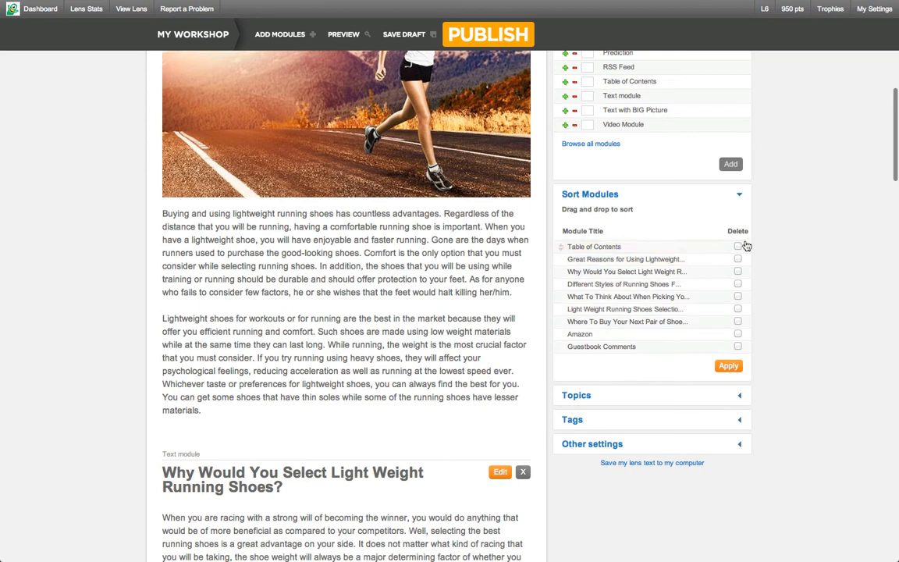
pyautogui.click(728, 366)
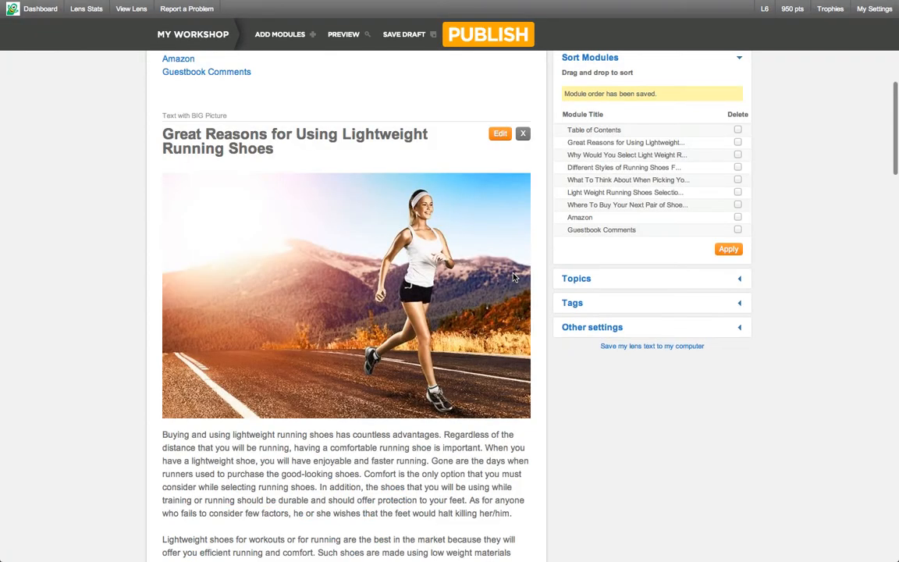
# Review the reordered lens from the table of contents through the text and picture modules.
pyautogui.scroll(-12, 399, 285)
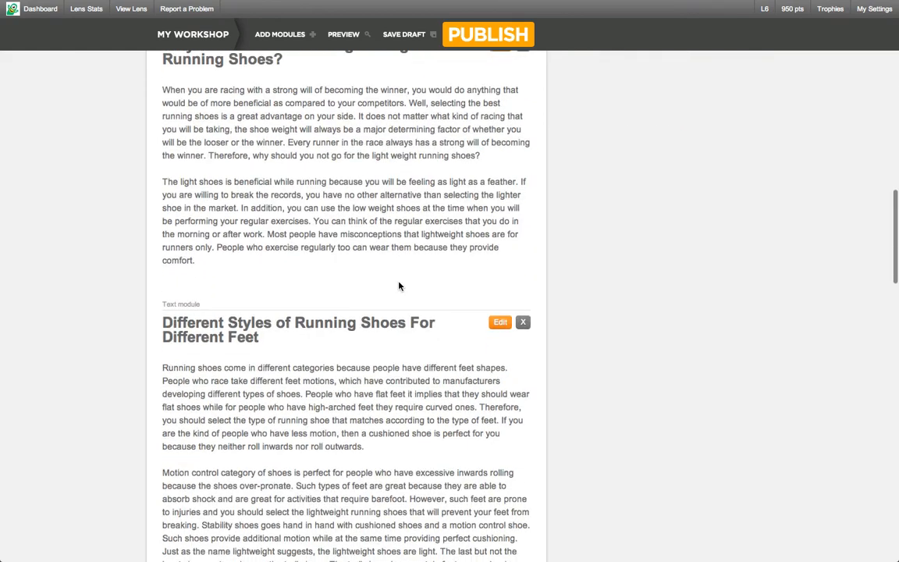
pyautogui.scroll(10, 398, 285)
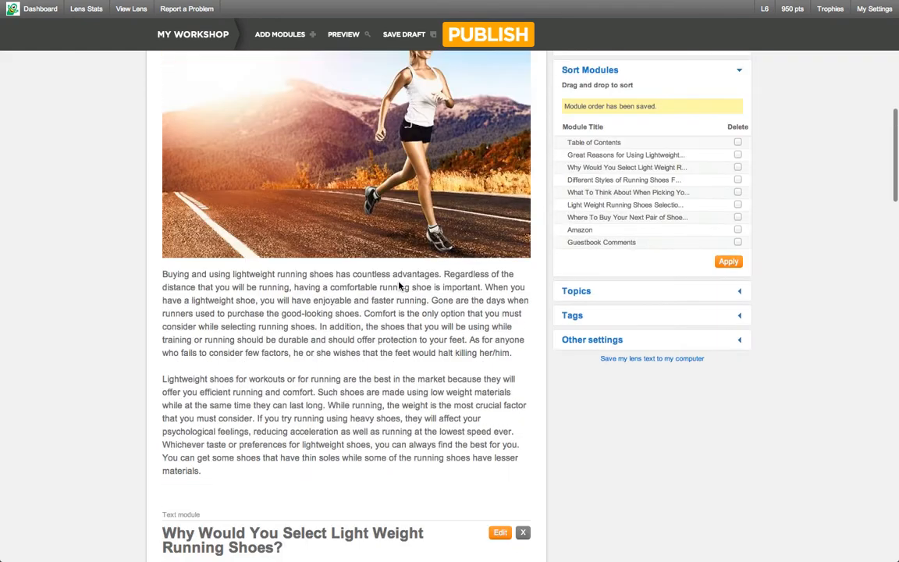
pyautogui.scroll(3, 400, 285)
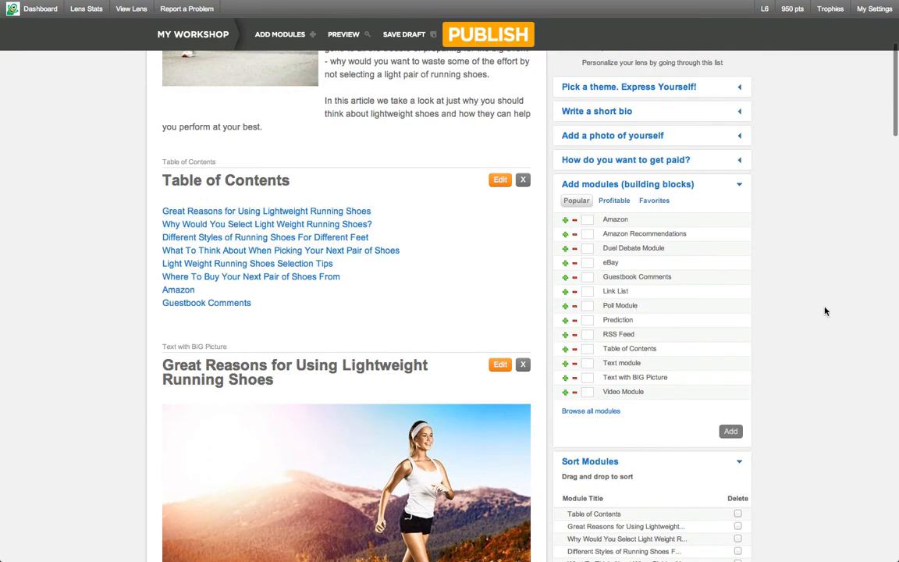
pyautogui.scroll(-3, 819, 312)
pyautogui.scroll(-1, 824, 312)
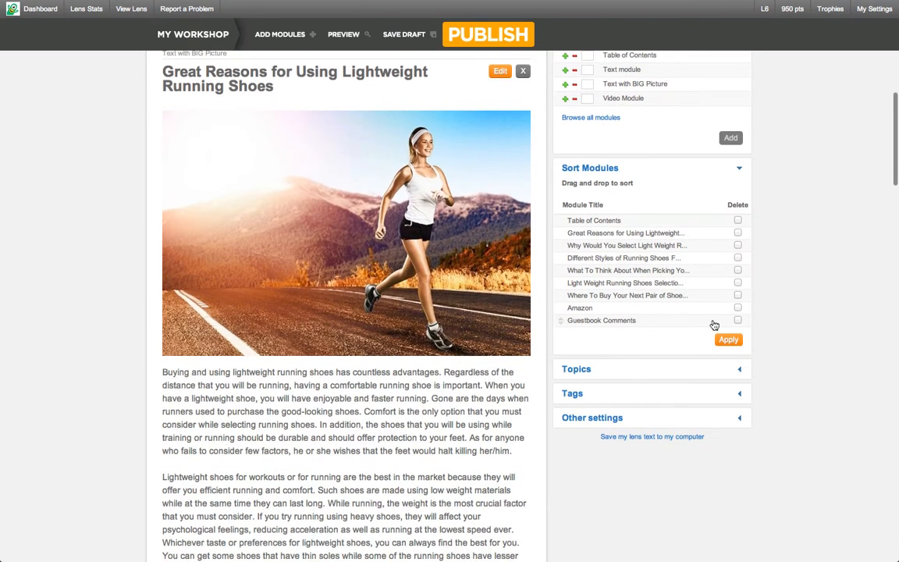
pyautogui.scroll(-15, 772, 327)
pyautogui.scroll(-5, 804, 328)
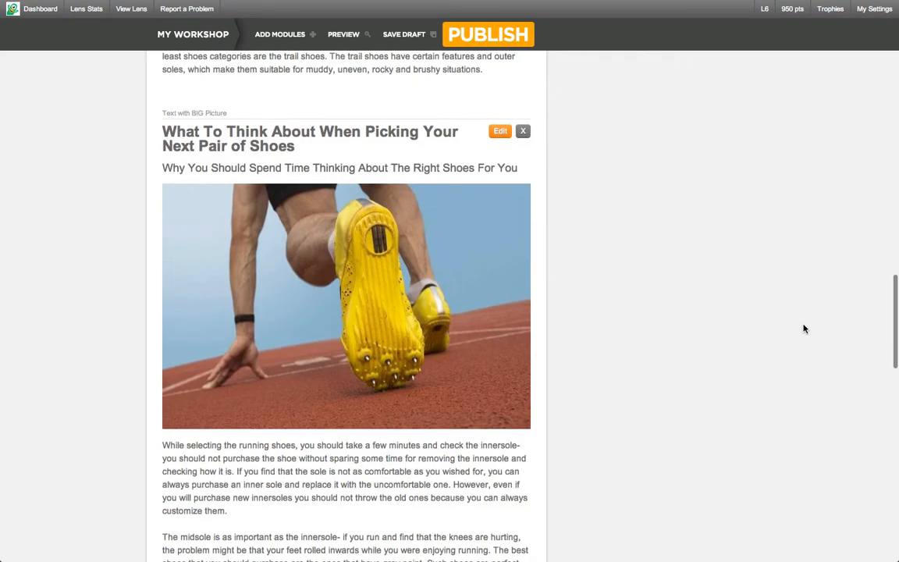
pyautogui.scroll(-3, 755, 339)
pyautogui.scroll(-5, 754, 339)
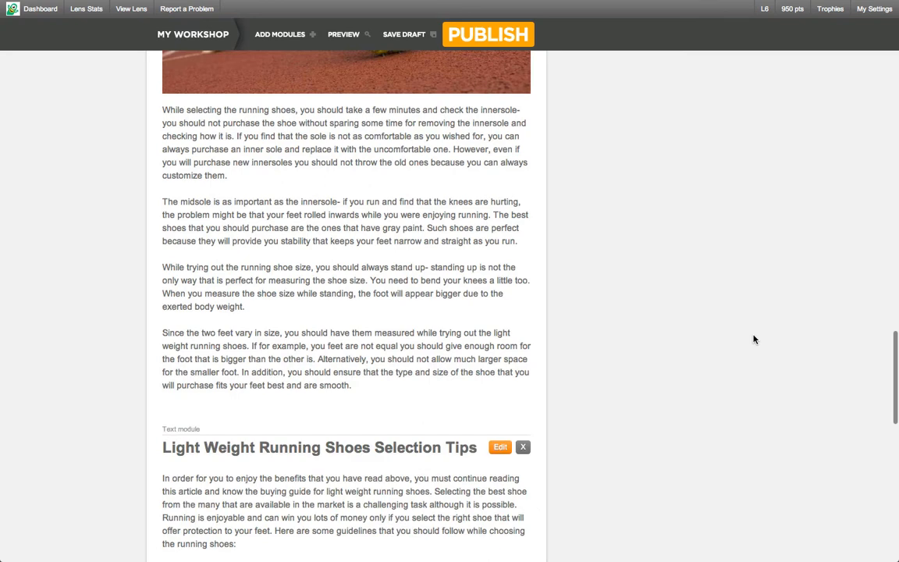
# Open the Amazon module for editing and set its title to "Running Shoes on Amazon".
pyautogui.scroll(-10, 754, 339)
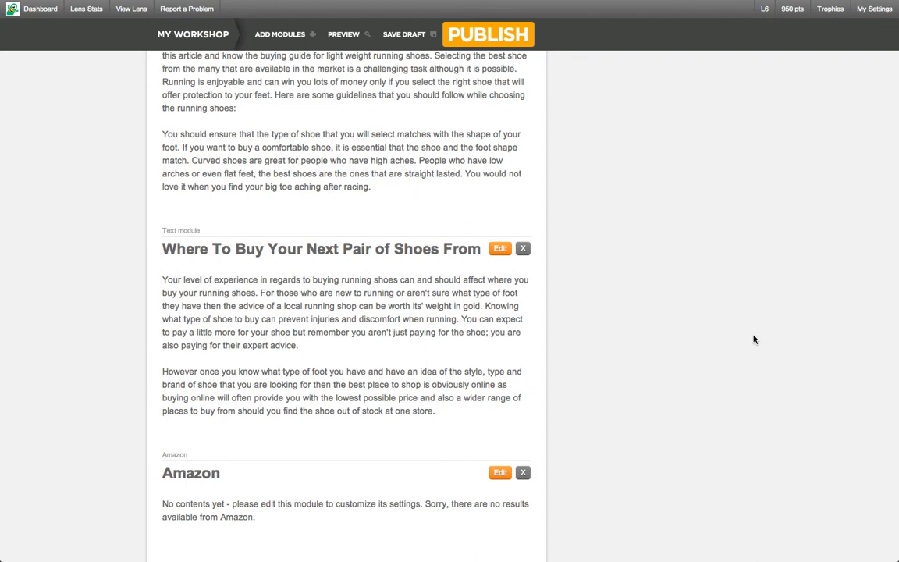
pyautogui.scroll(-5, 753, 340)
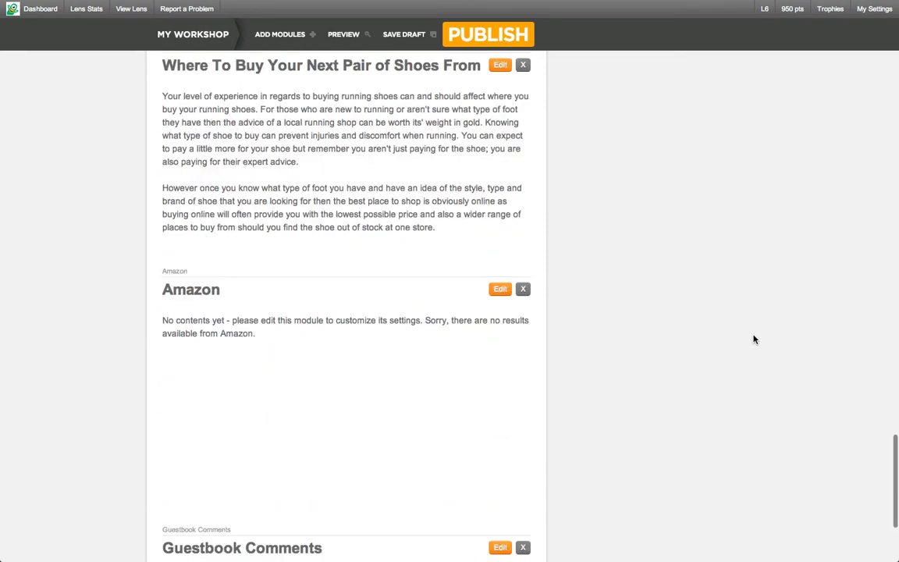
pyautogui.click(501, 250)
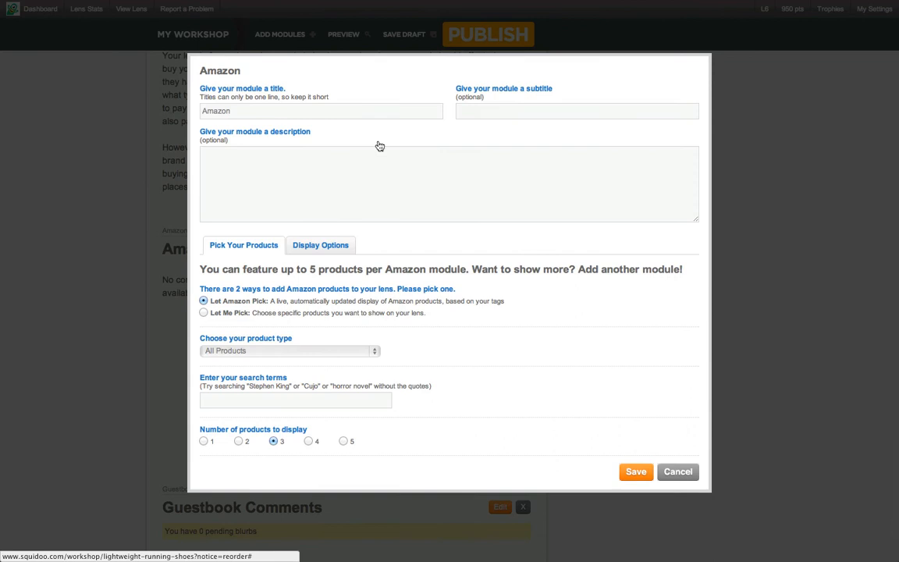
pyautogui.click(340, 112)
pyautogui.doubleClick(340, 112)
pyautogui.write('Running Shoes on Amazon')
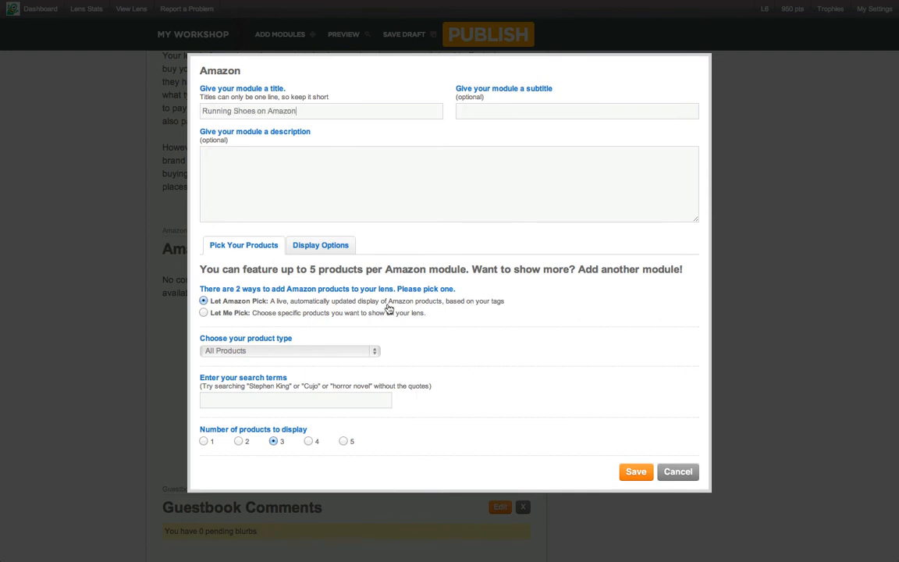
# Let Amazon pick the products for the module and set the product type to Sports & Outdoors.
pyautogui.click(225, 317)
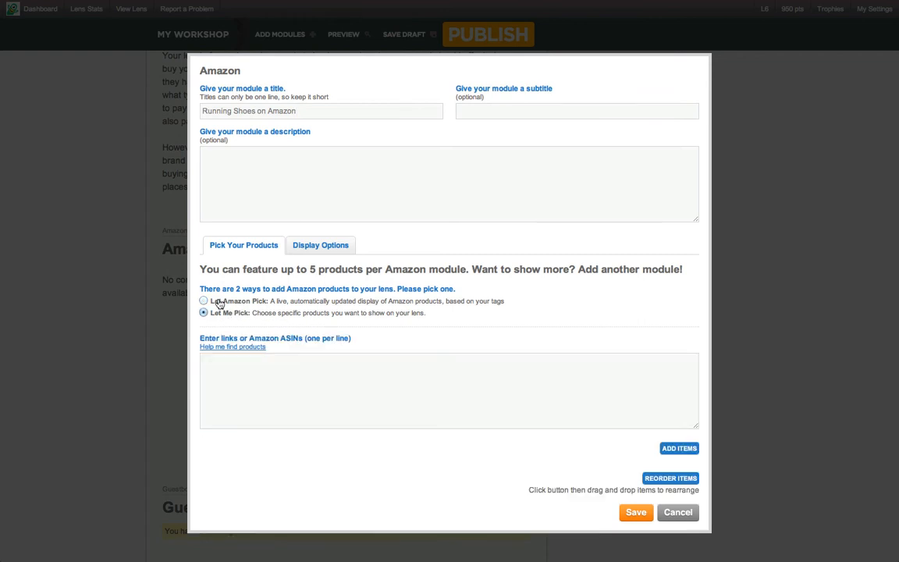
pyautogui.click(220, 302)
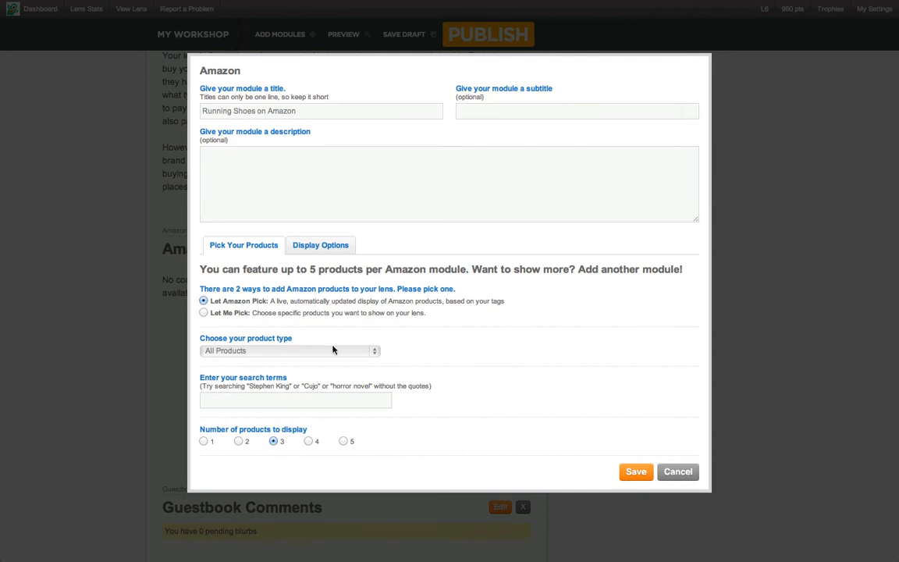
pyautogui.scroll(-3, 502, 351)
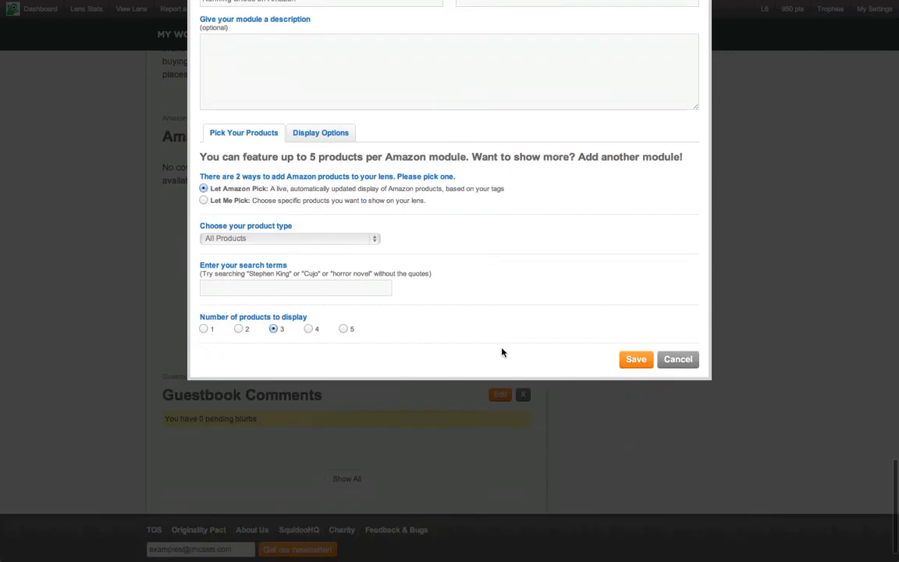
pyautogui.click(343, 240)
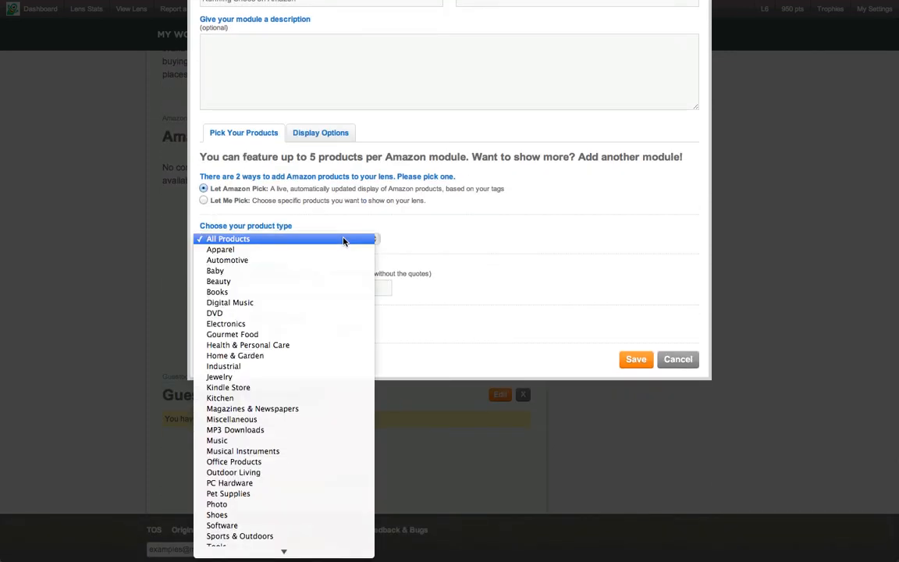
pyautogui.click(266, 536)
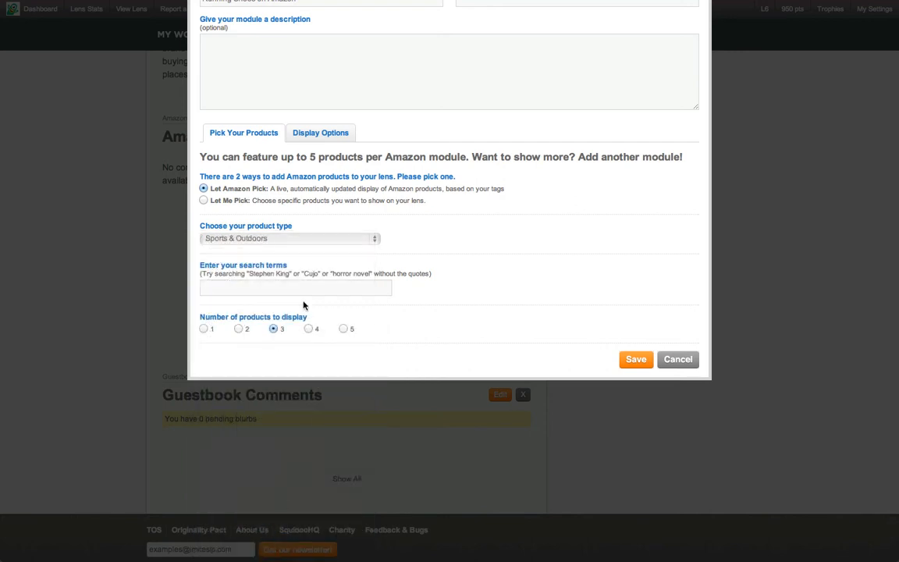
# Set the Amazon search terms to "Light Running Shoes", display 5 products, and save the module.
pyautogui.write('R')
pyautogui.press('BackSpace')
pyautogui.write('Light Running Shoes')
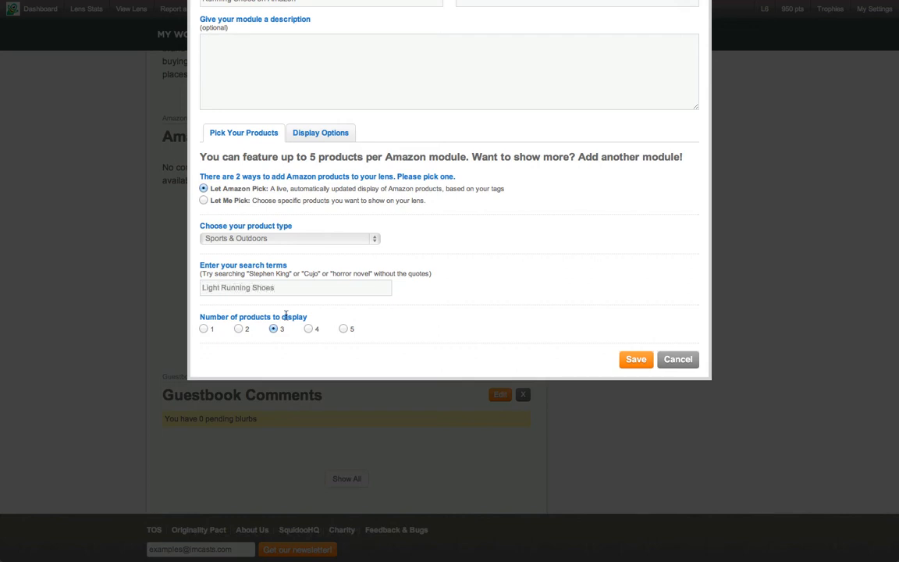
pyautogui.click(344, 328)
pyautogui.click(637, 364)
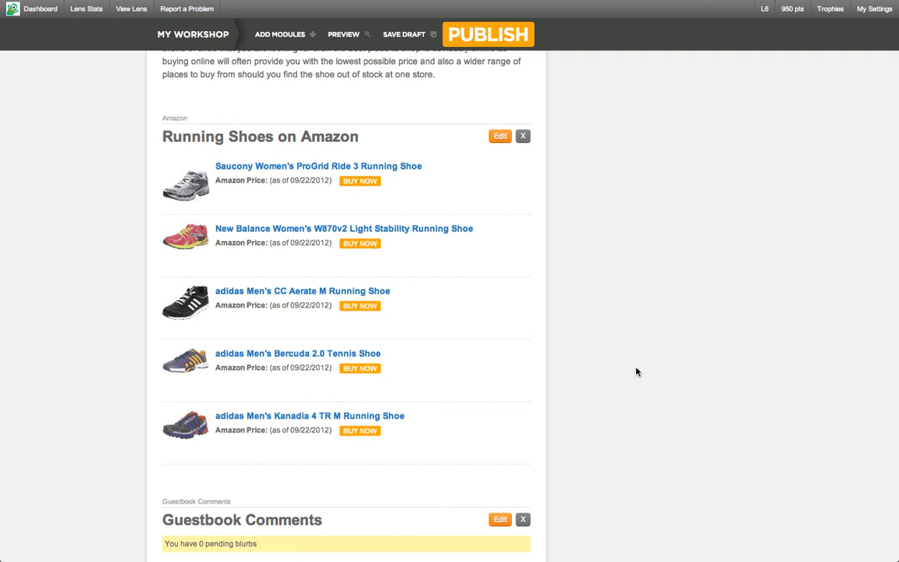
# Review the lens from the Amazon product list back up to the introduction and the progress checklist.
pyautogui.scroll(-4, 637, 372)
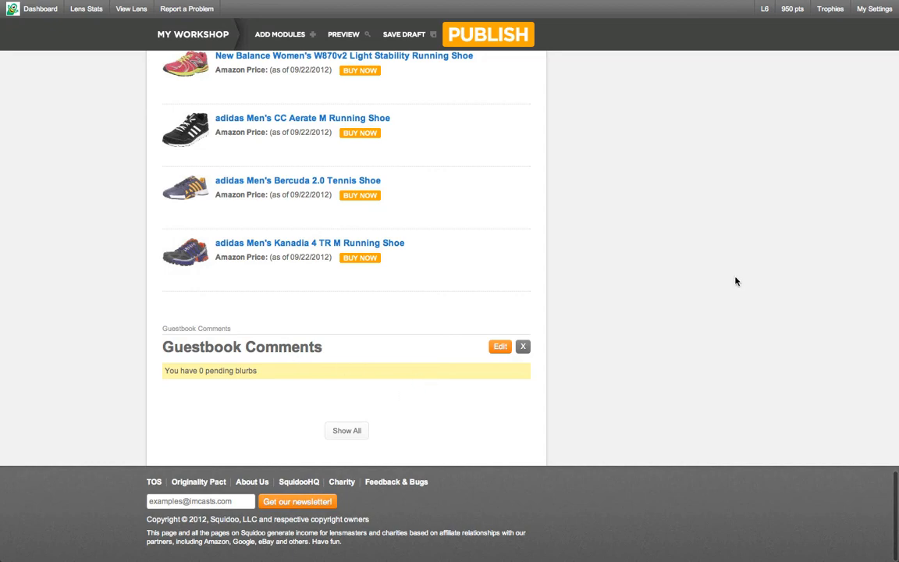
pyautogui.scroll(15, 735, 281)
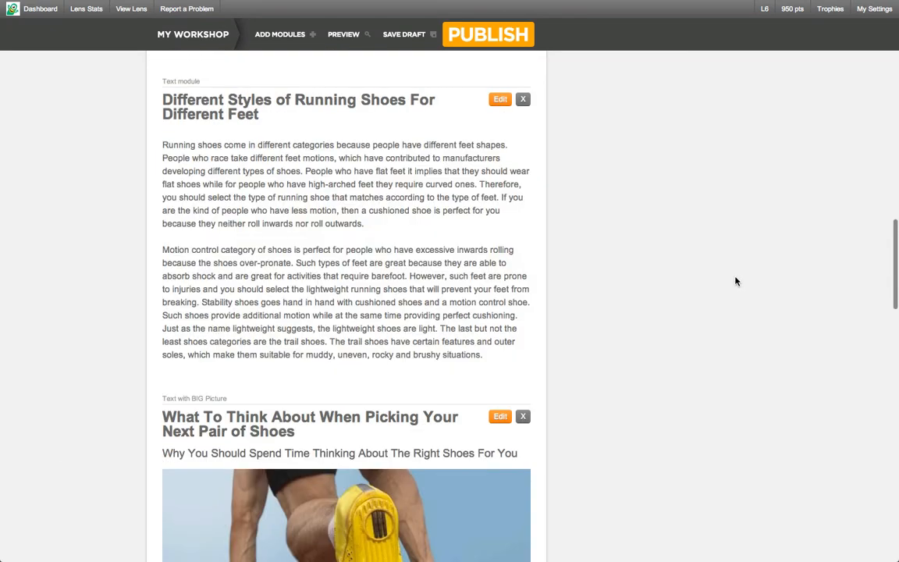
pyautogui.scroll(12, 734, 281)
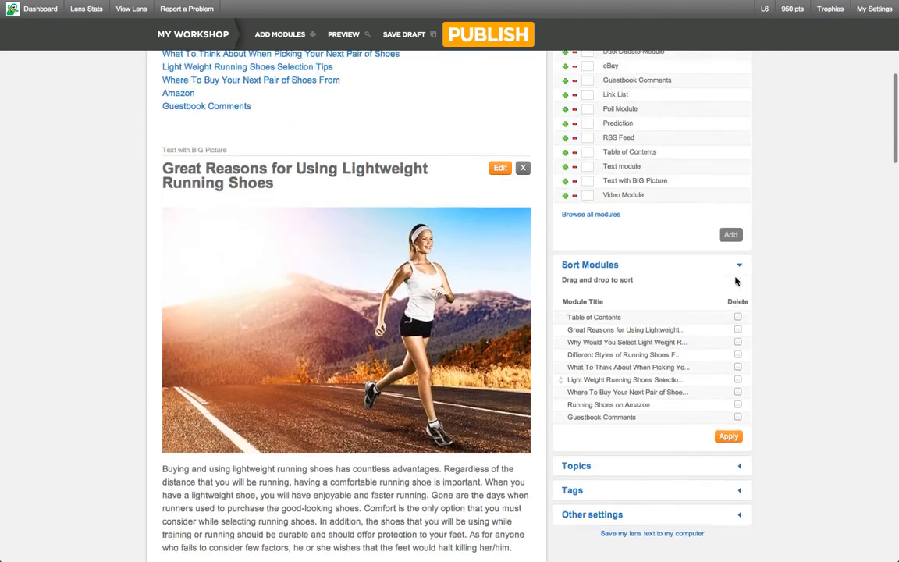
pyautogui.scroll(10, 735, 281)
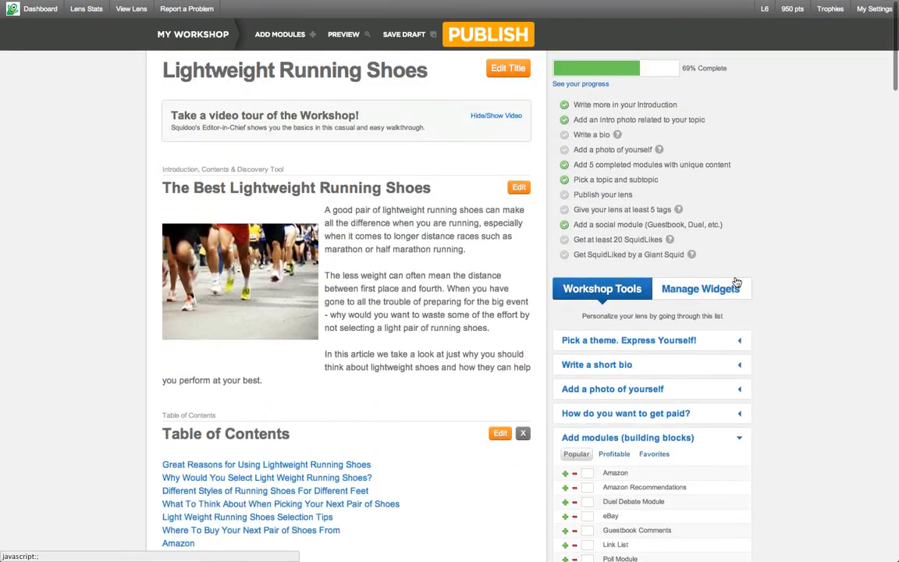
pyautogui.scroll(-5, 764, 267)
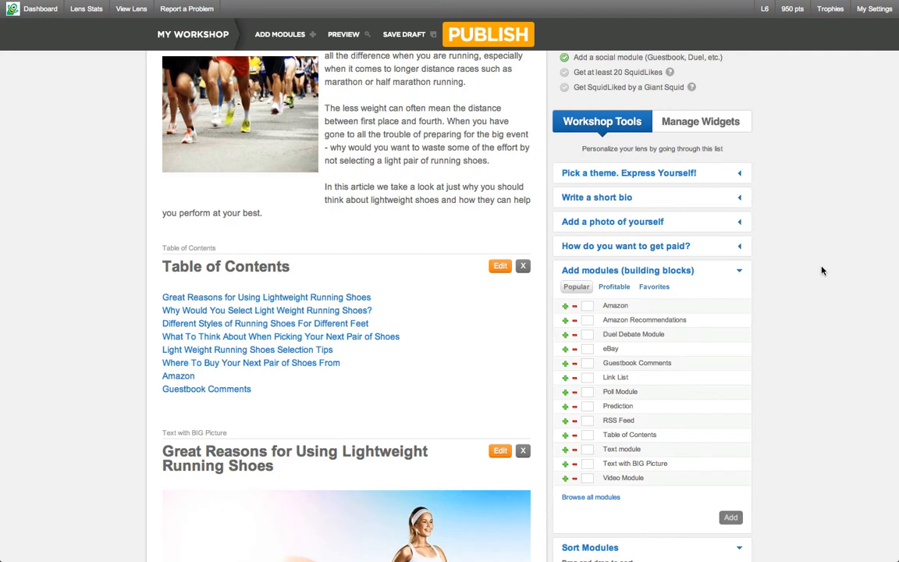
pyautogui.scroll(3, 816, 255)
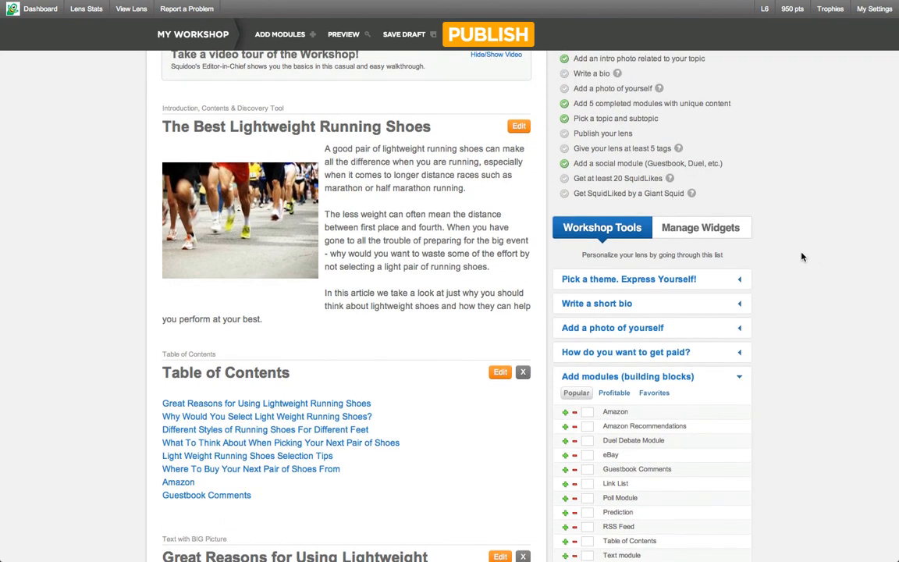
# Apply the SquidSports theme to this lens only and collapse the theme section.
pyautogui.click(646, 284)
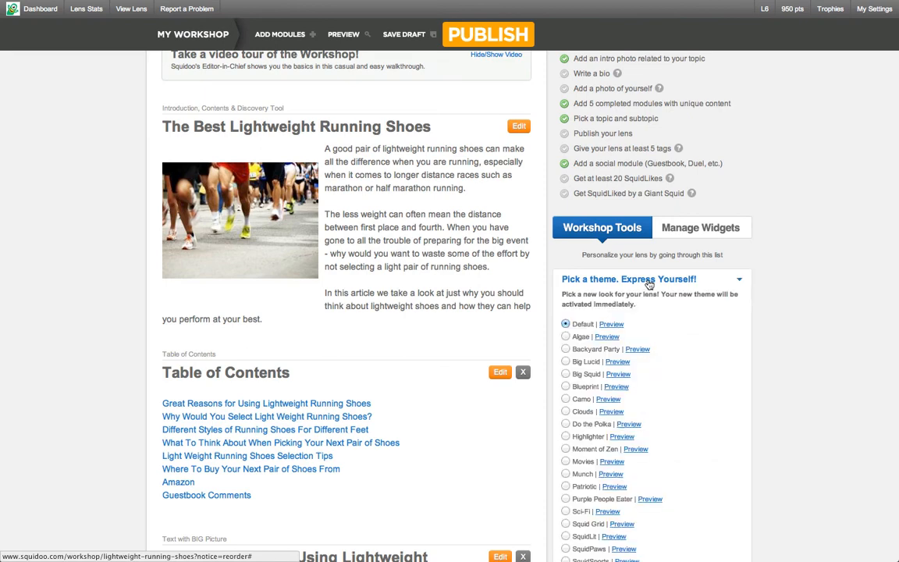
pyautogui.scroll(-4, 803, 301)
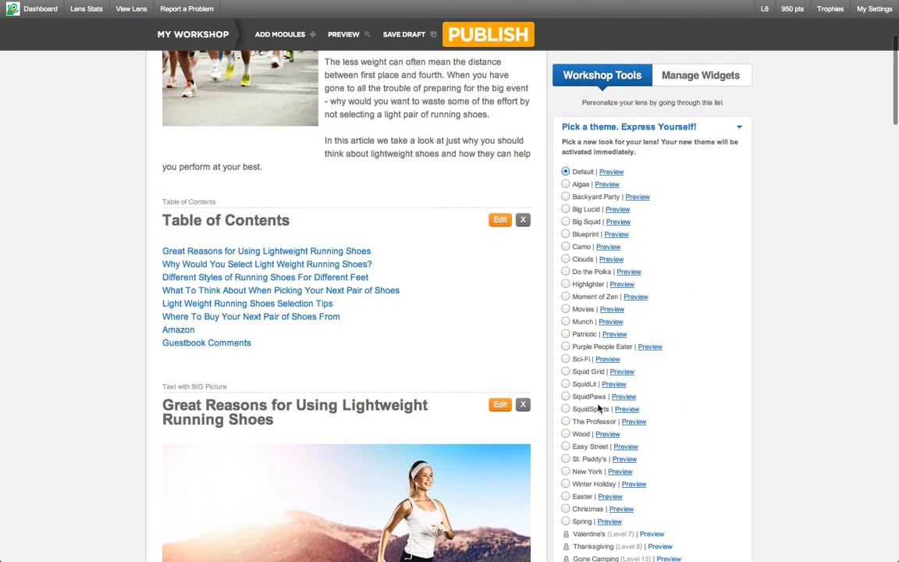
pyautogui.click(566, 410)
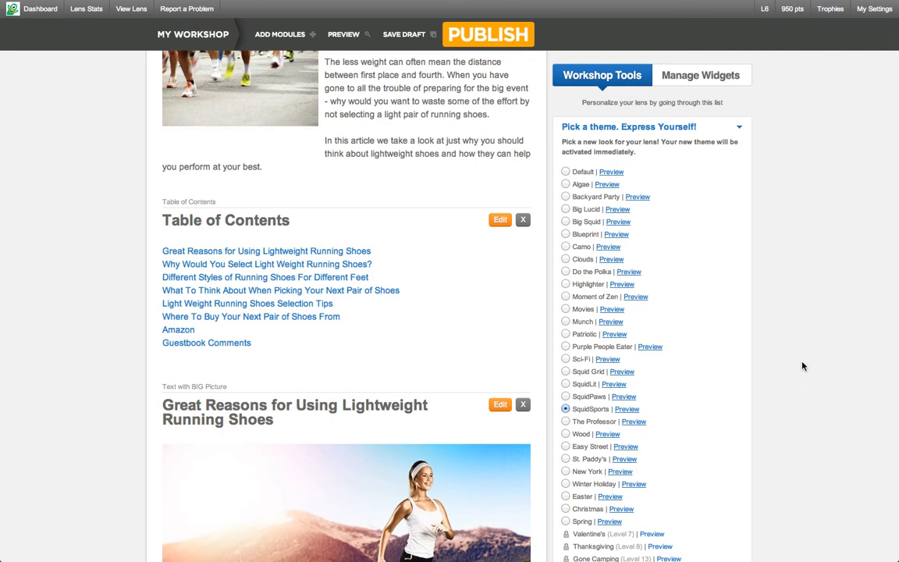
pyautogui.scroll(-5, 801, 362)
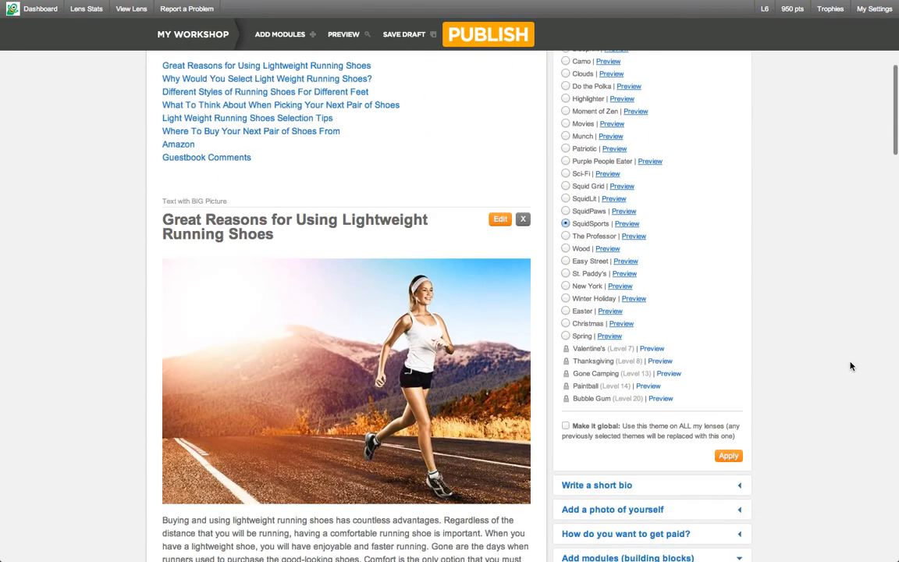
pyautogui.click(729, 456)
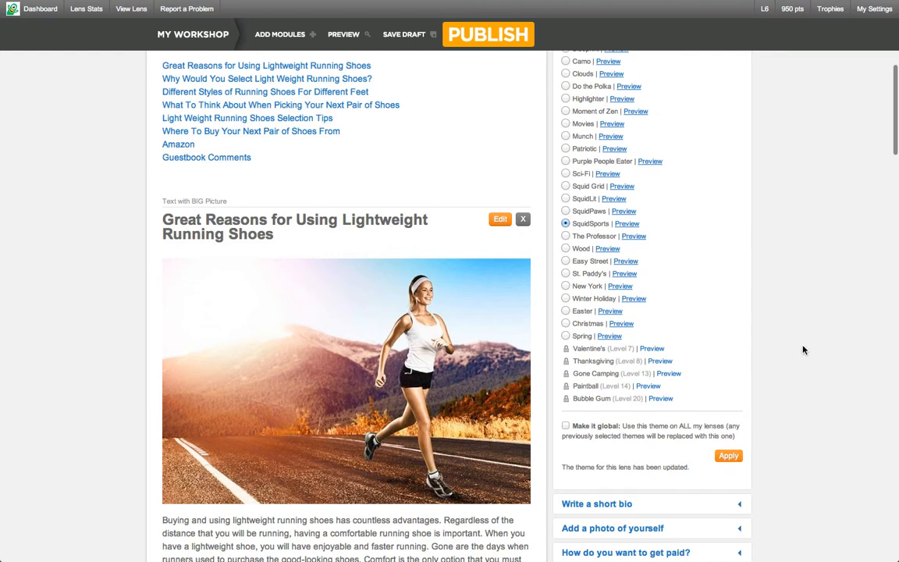
pyautogui.scroll(5, 774, 402)
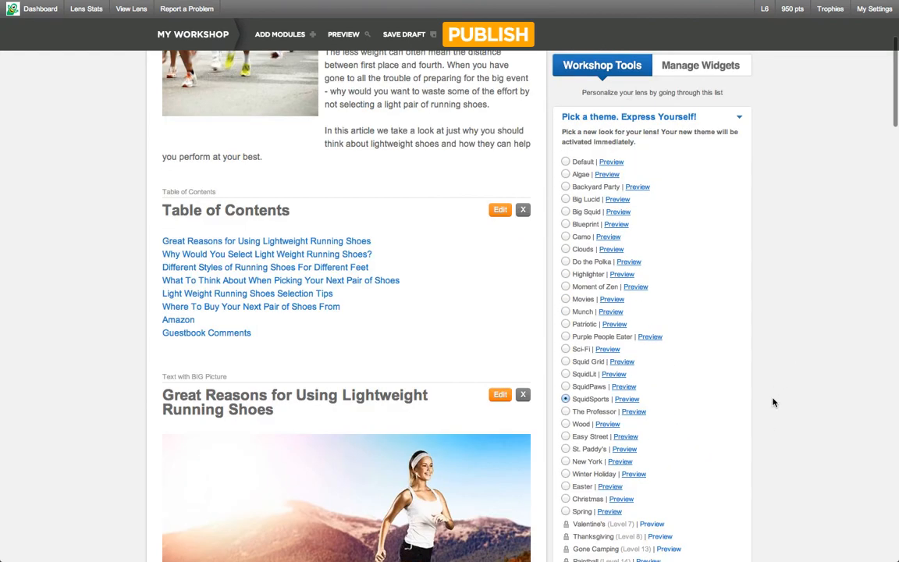
pyautogui.scroll(3, 811, 314)
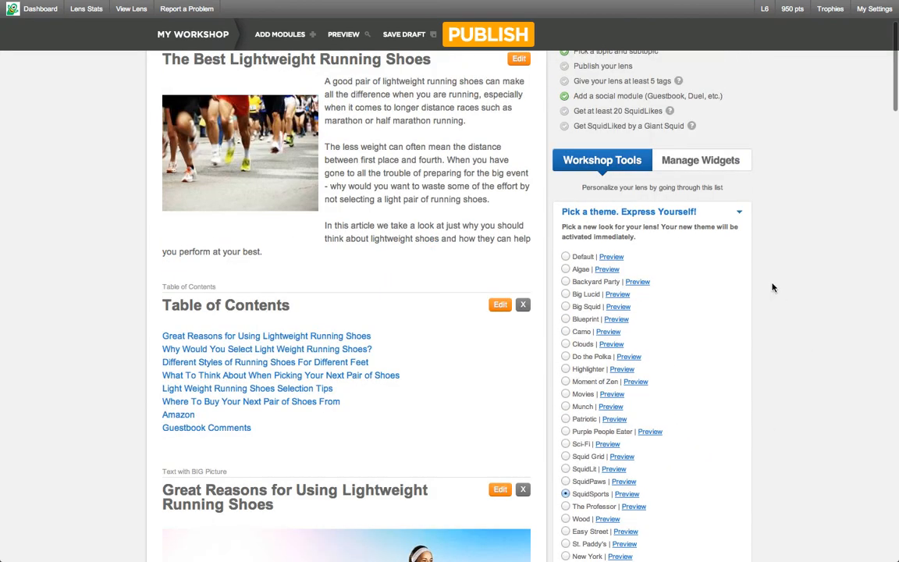
pyautogui.click(738, 212)
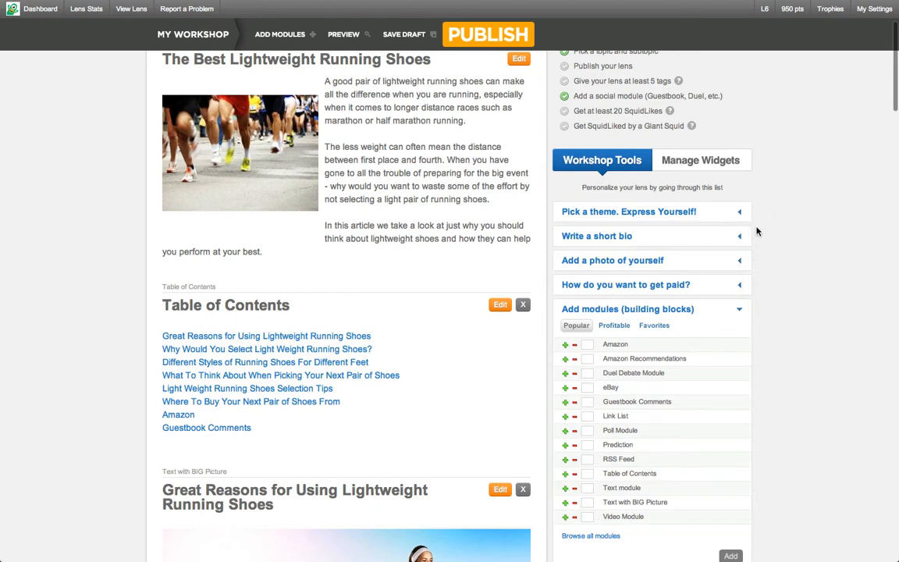
# Save a custom lens bio introducing the author by first name as a keen UK cross country and marathon runner and fan of fitness and sports.
pyautogui.scroll(4, 790, 225)
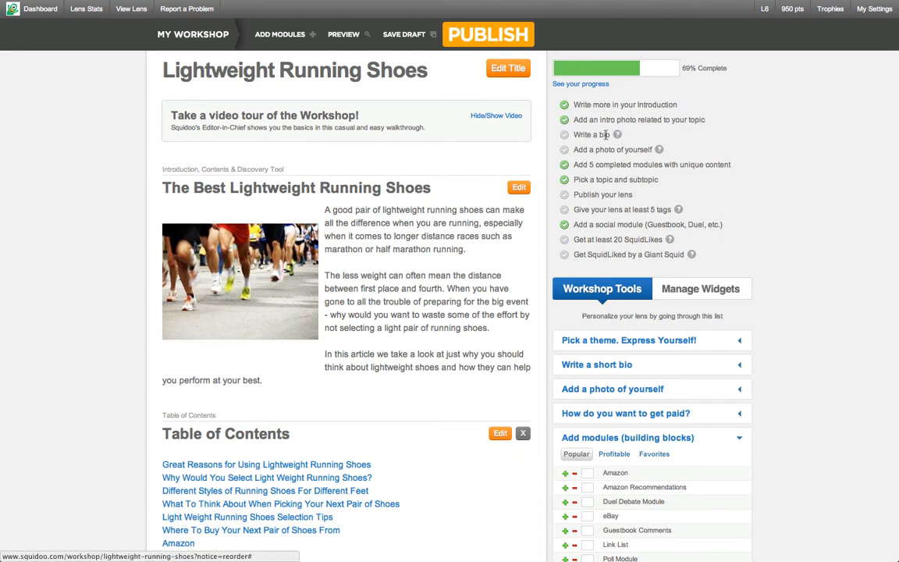
pyautogui.click(618, 366)
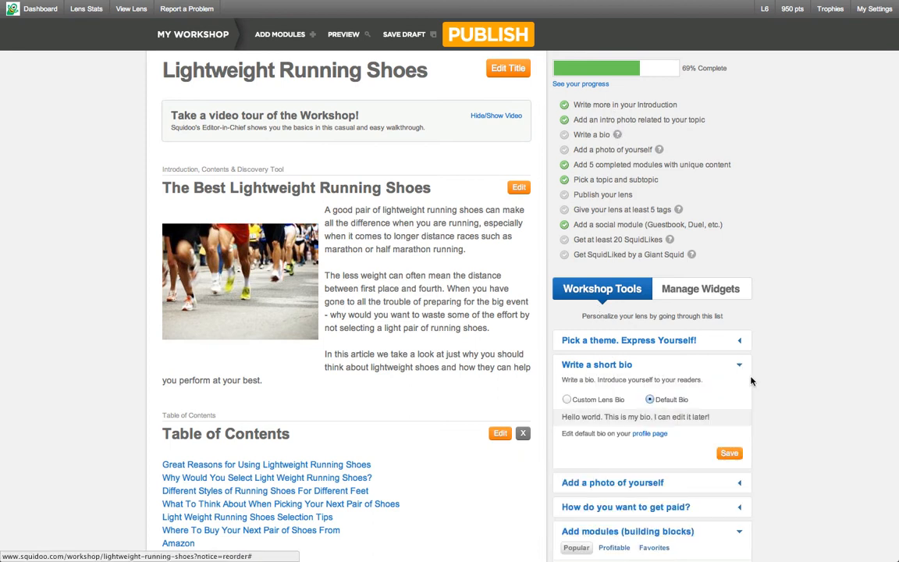
pyautogui.scroll(-1, 717, 348)
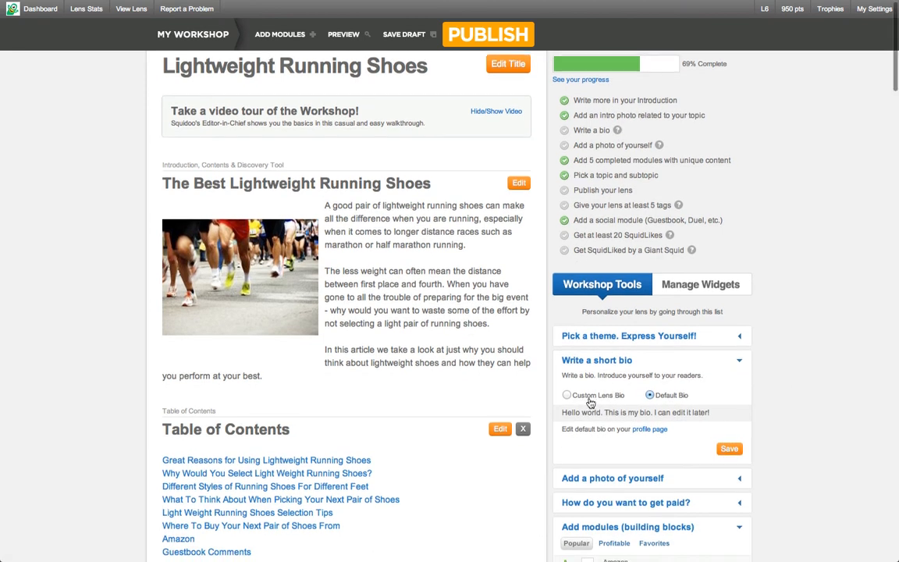
pyautogui.click(585, 397)
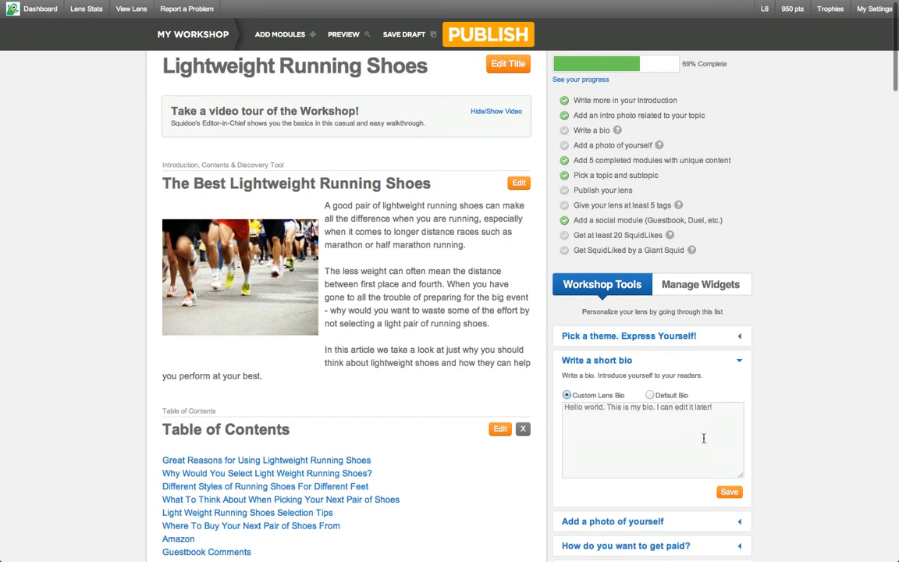
pyautogui.moveTo(718, 415); pyautogui.dragTo(564, 410)
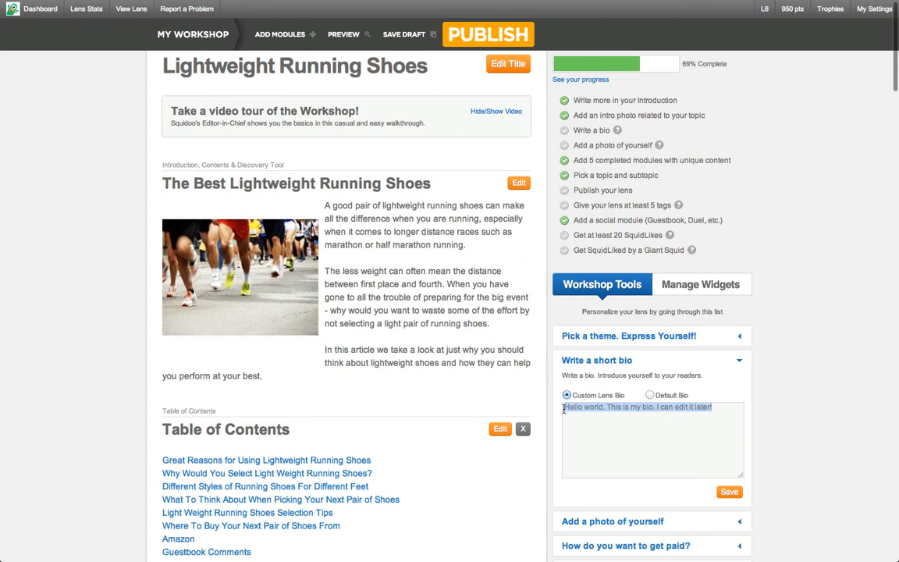
pyautogui.write("Hey guys; I am Paul - a keen cross country and marathon runner from the UK.  I am a huge fan of fitness and sports which means that if I'm not busy working I am out doing something fitness related.")
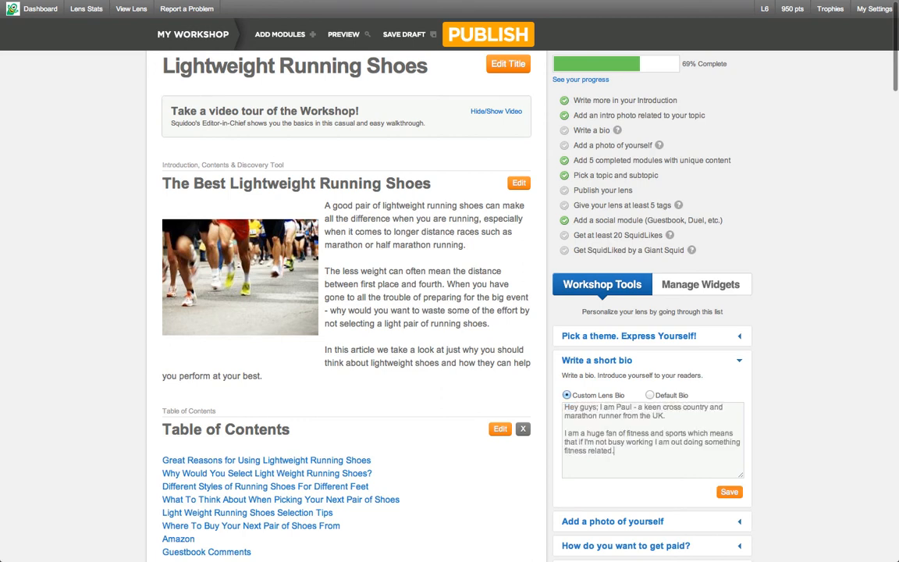
pyautogui.click(730, 492)
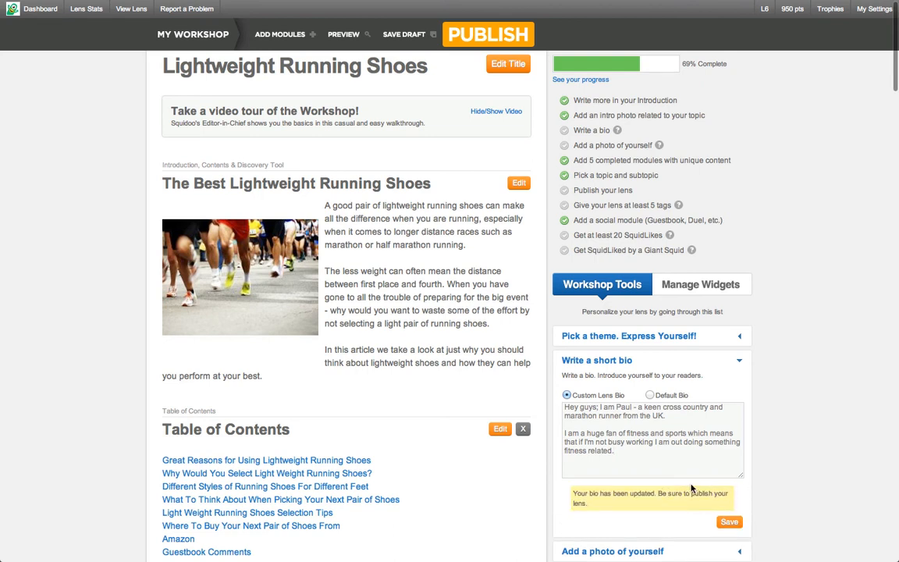
pyautogui.click(739, 361)
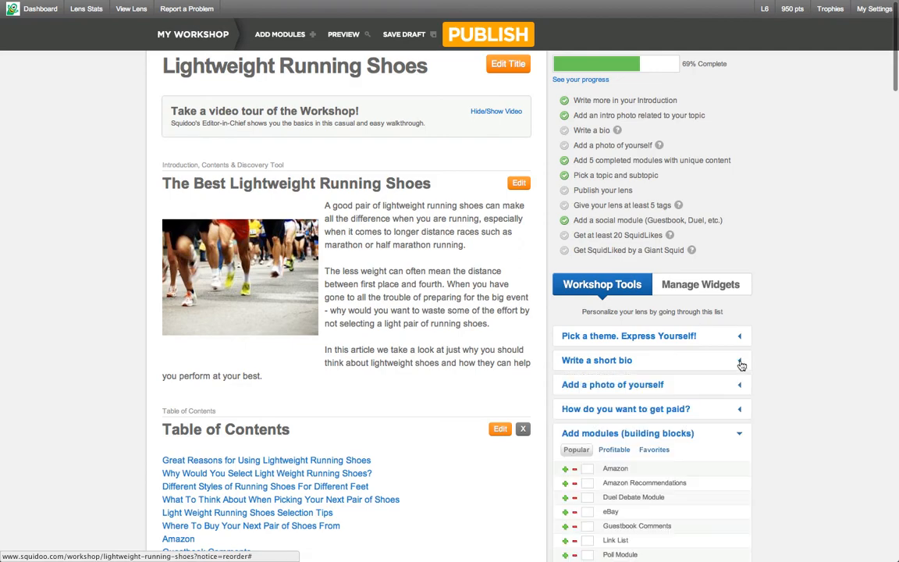
# Save the lens as a draft, and collapse the Add modules and Sort Modules sections.
pyautogui.click(404, 35)
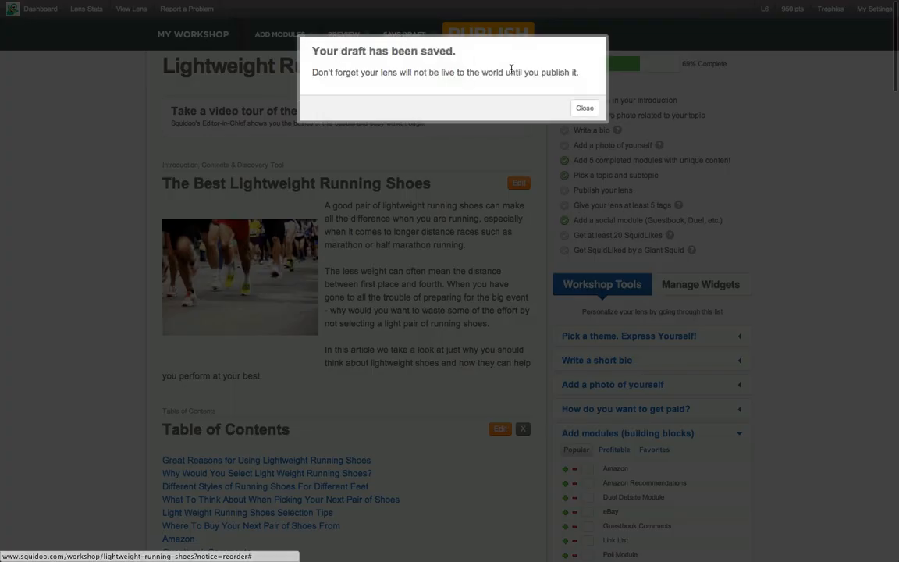
pyautogui.click(584, 108)
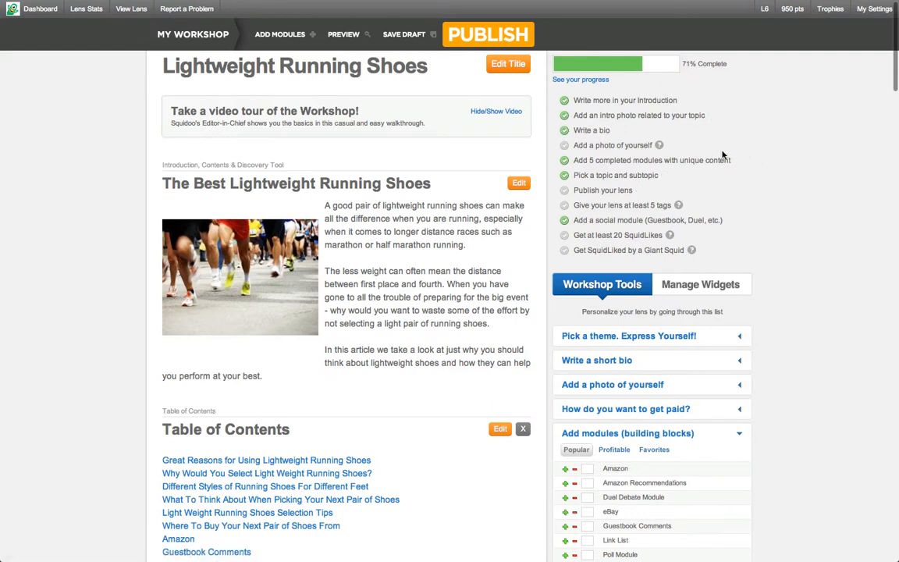
pyautogui.scroll(-2, 789, 201)
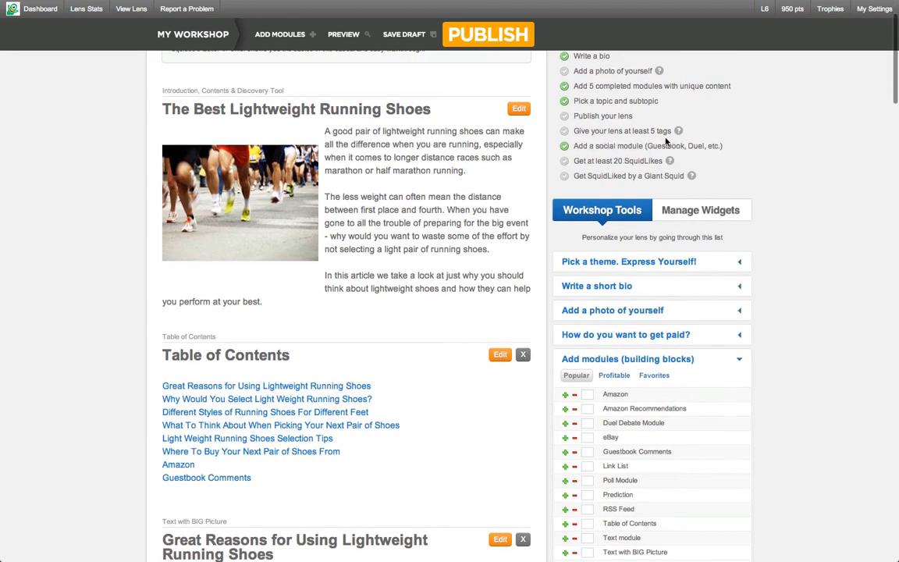
pyautogui.scroll(-5, 768, 353)
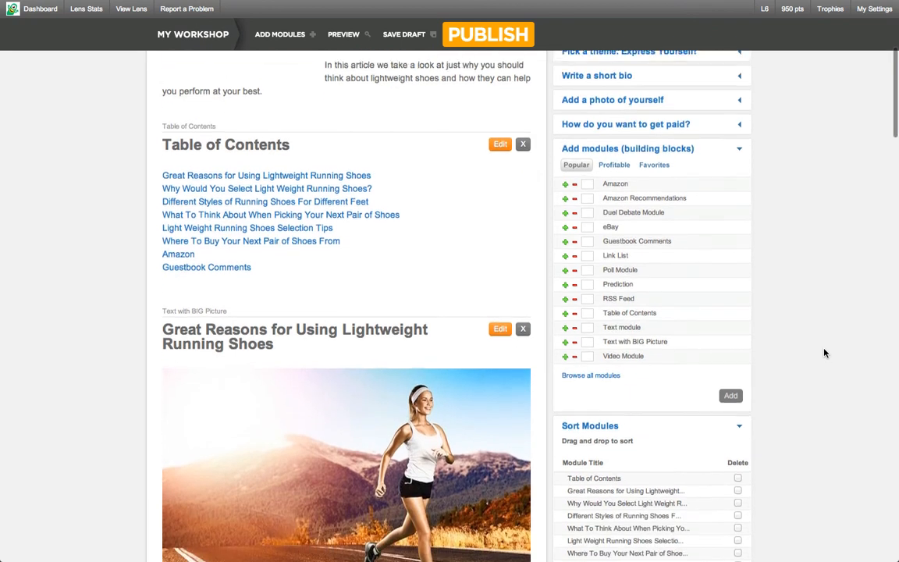
pyautogui.click(740, 145)
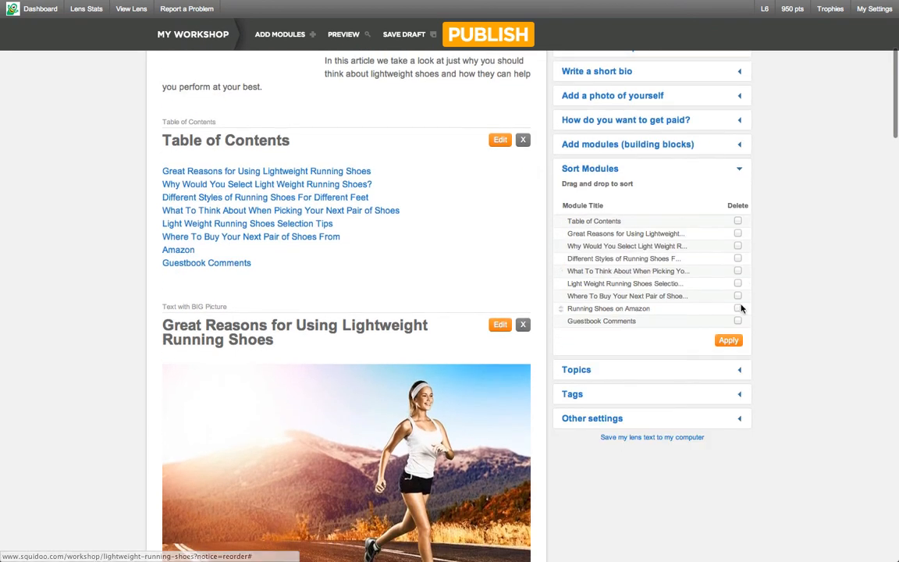
pyautogui.click(740, 173)
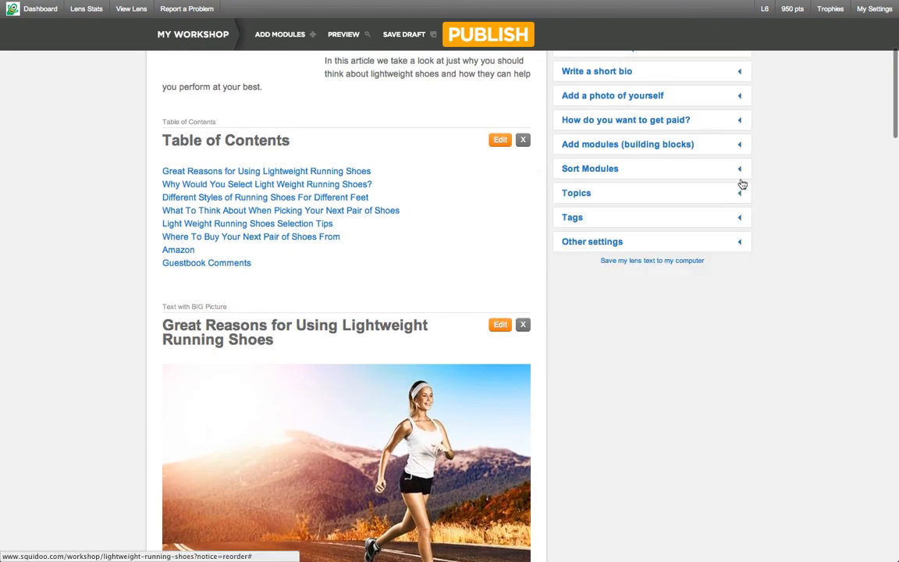
# Check the lens's assigned topics, and add and save the tag "marathon running shoes".
pyautogui.click(740, 196)
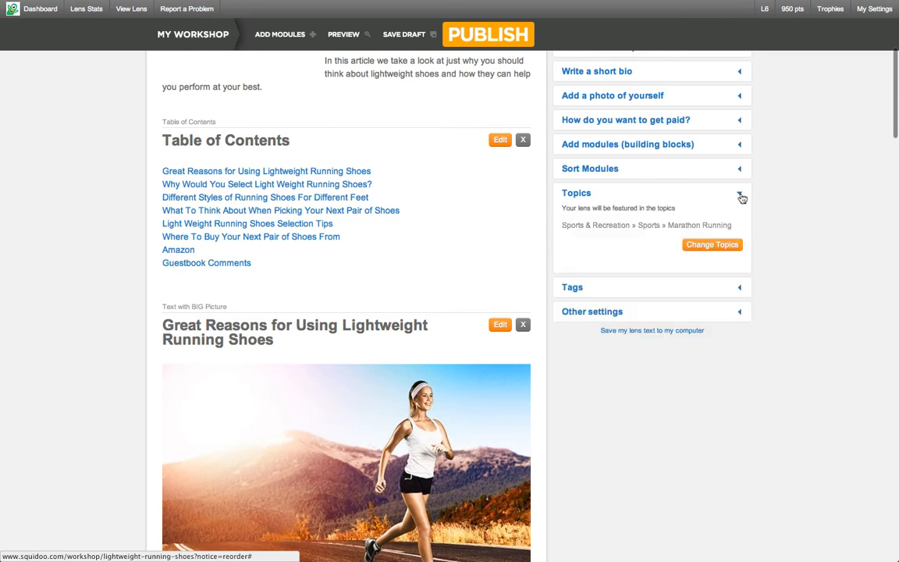
pyautogui.click(739, 196)
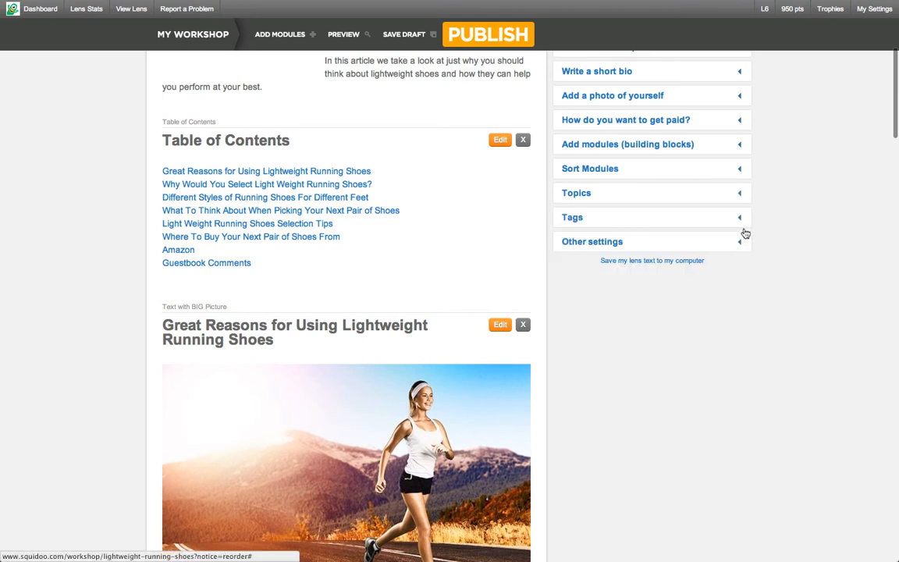
pyautogui.click(739, 220)
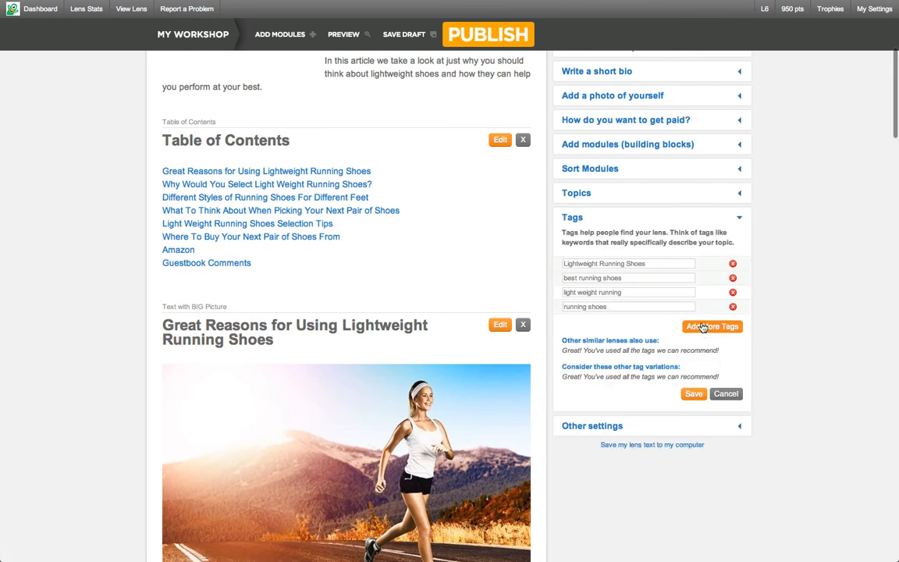
pyautogui.click(702, 326)
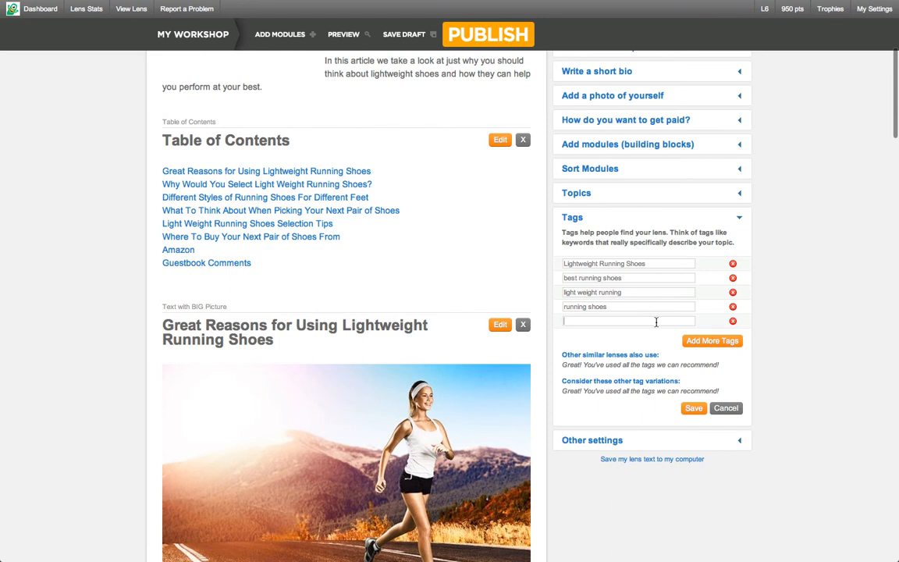
pyautogui.write('marathon ru')
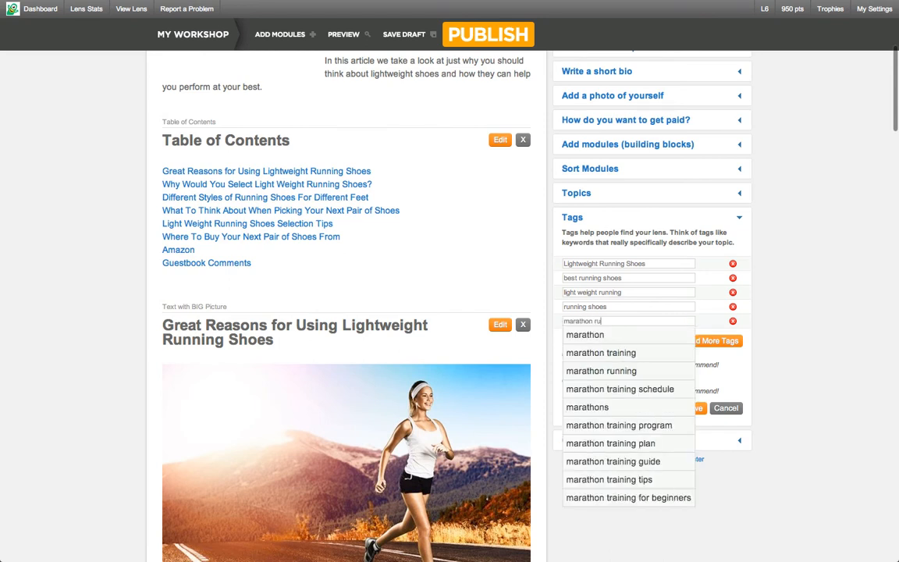
pyautogui.write('nning shoes')
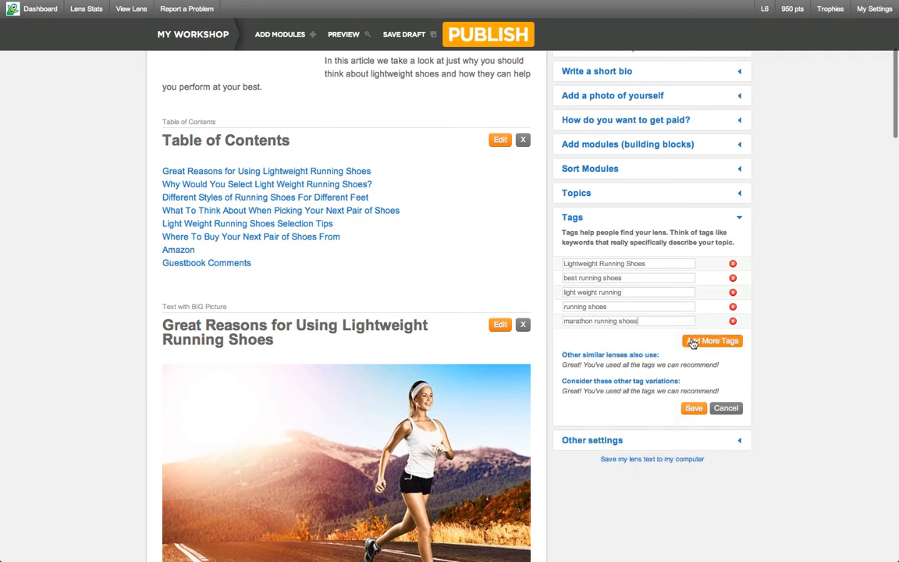
pyautogui.click(698, 408)
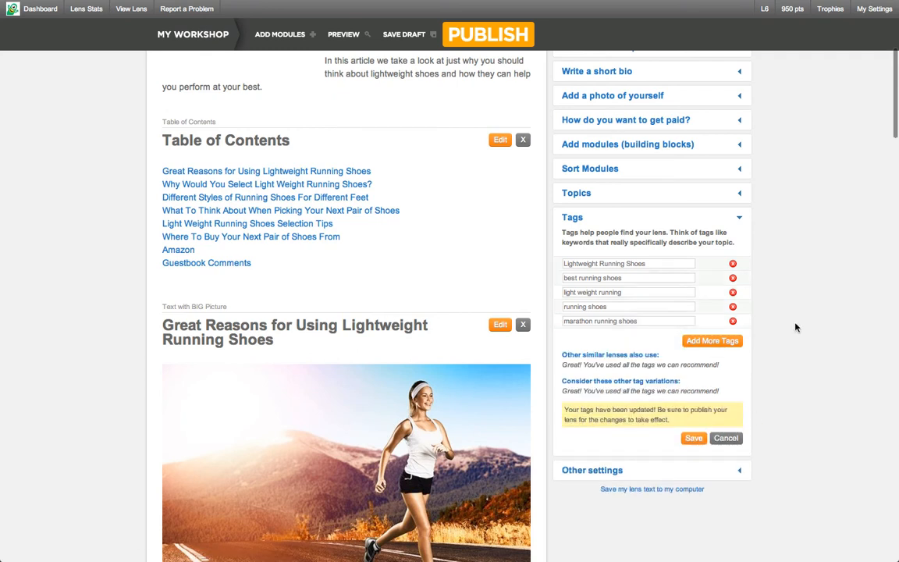
pyautogui.scroll(5, 800, 318)
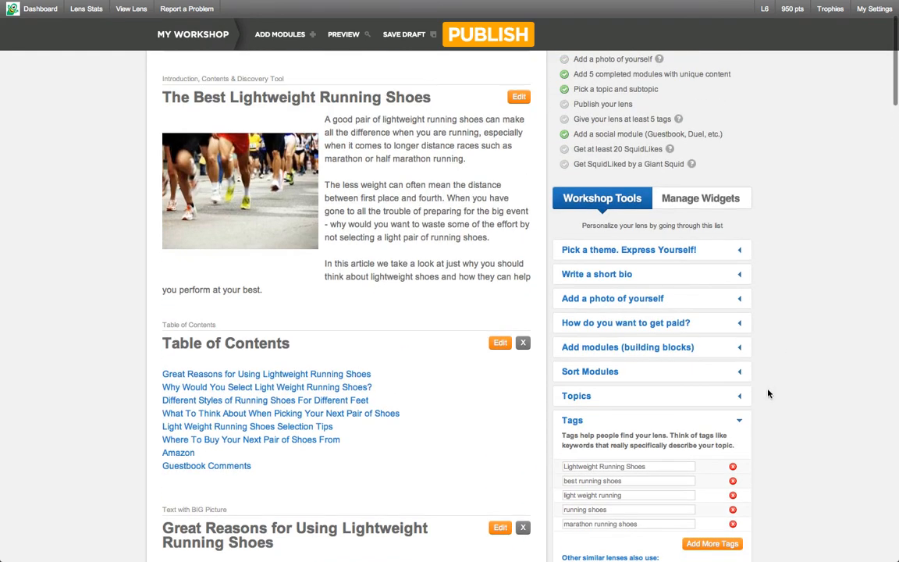
pyautogui.click(739, 423)
# Save the lens as a draft with the updated tags and dismiss the notice.
pyautogui.scroll(3, 772, 285)
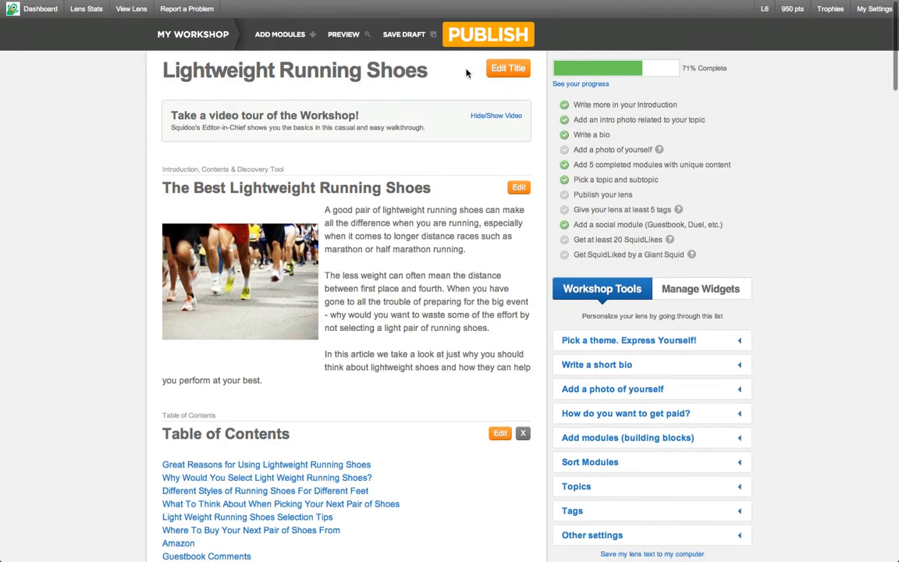
pyautogui.click(405, 37)
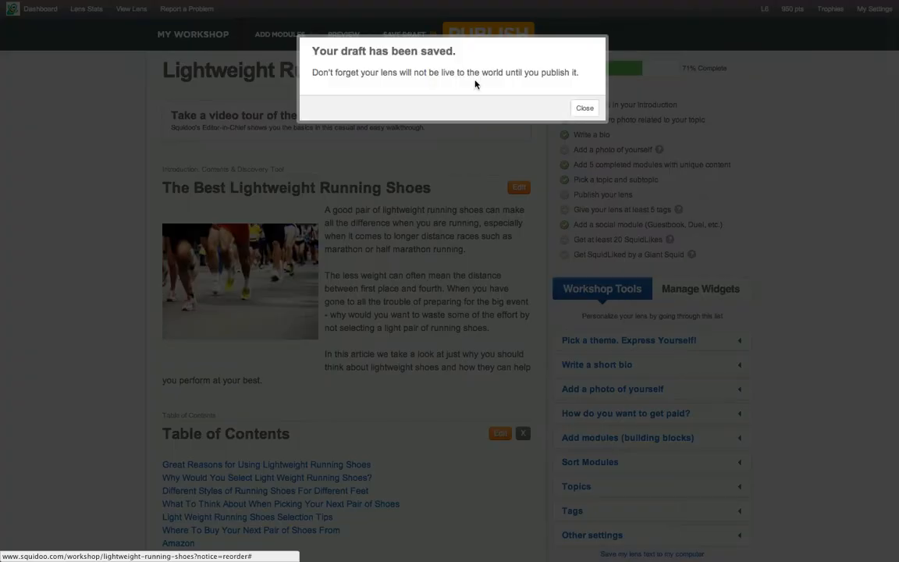
pyautogui.click(587, 109)
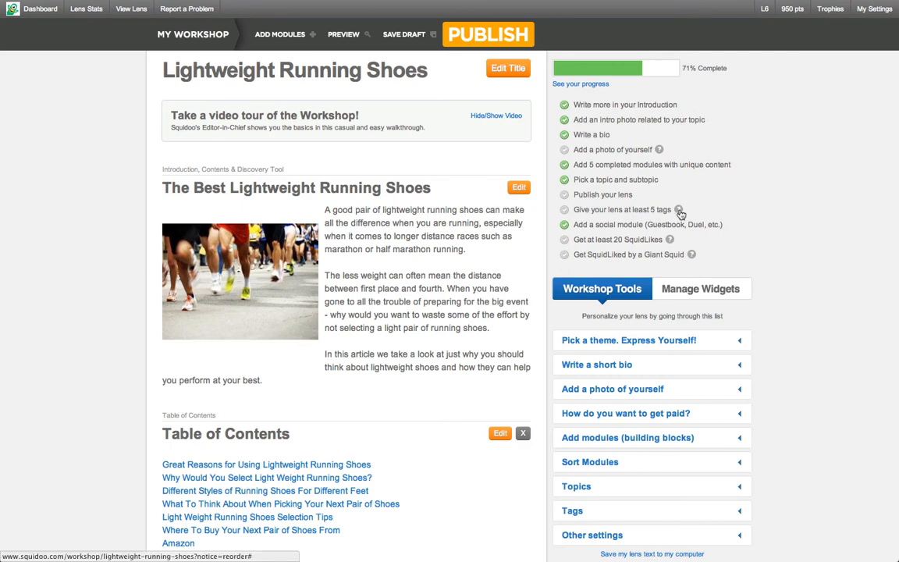
# Add "very light running shoes" as a further lens tag, save the tags and collapse their section.
pyautogui.scroll(-5, 812, 354)
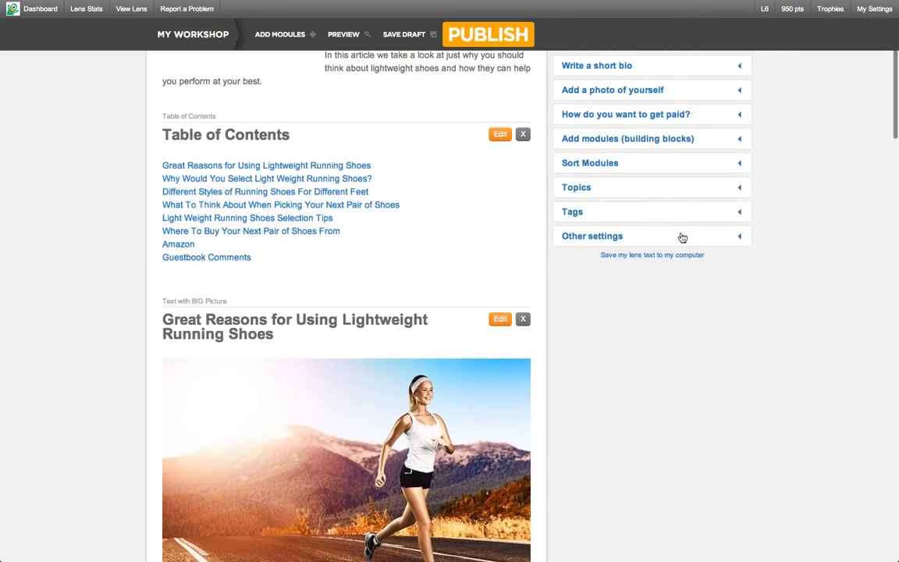
pyautogui.click(668, 212)
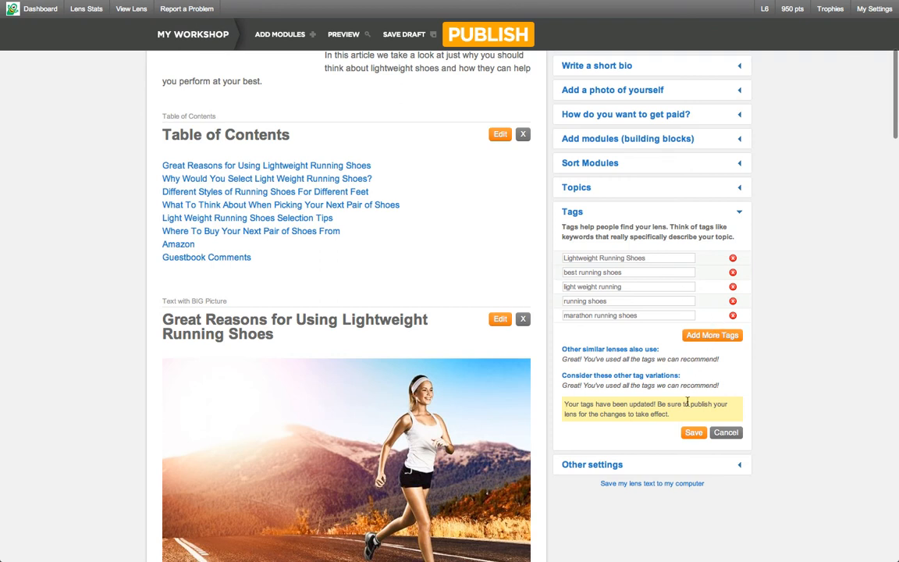
pyautogui.click(706, 334)
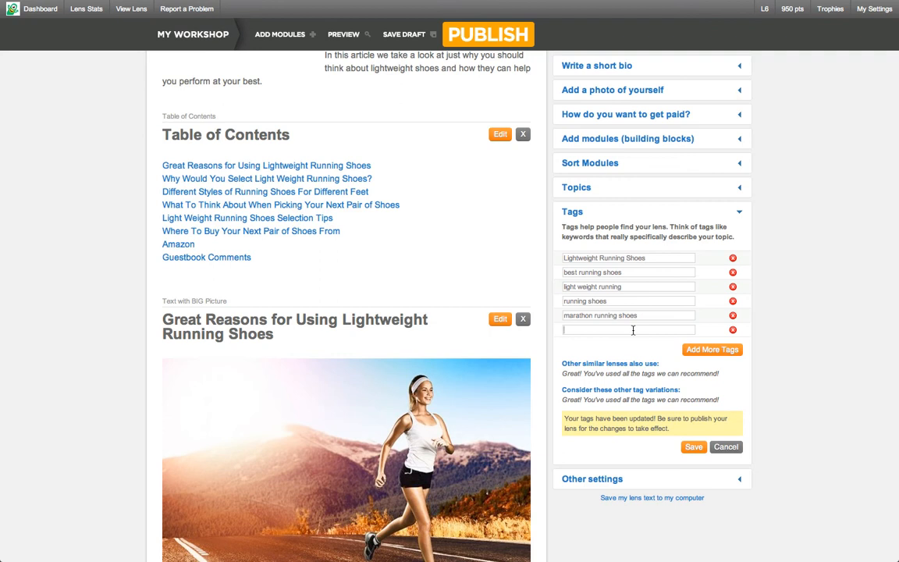
pyautogui.write('very light running shoes')
pyautogui.click(694, 446)
pyautogui.scroll(3, 790, 350)
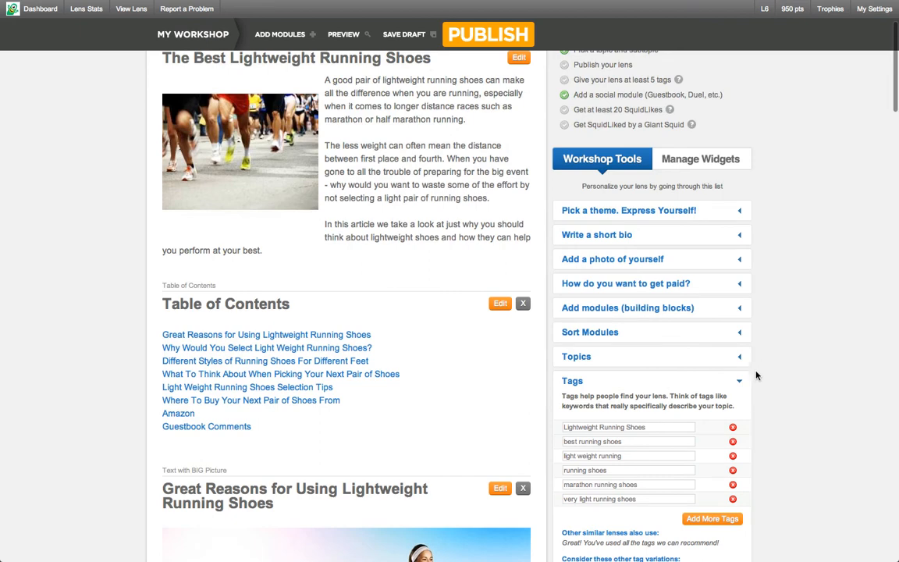
pyautogui.click(741, 384)
# Save the lens draft again to include the "very light running shoes" tag.
pyautogui.scroll(3, 812, 260)
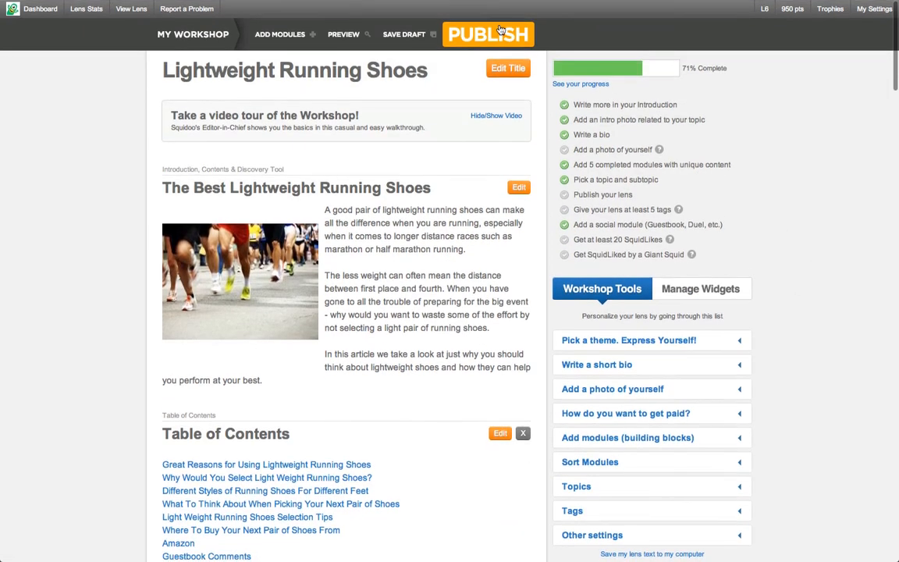
pyautogui.click(405, 35)
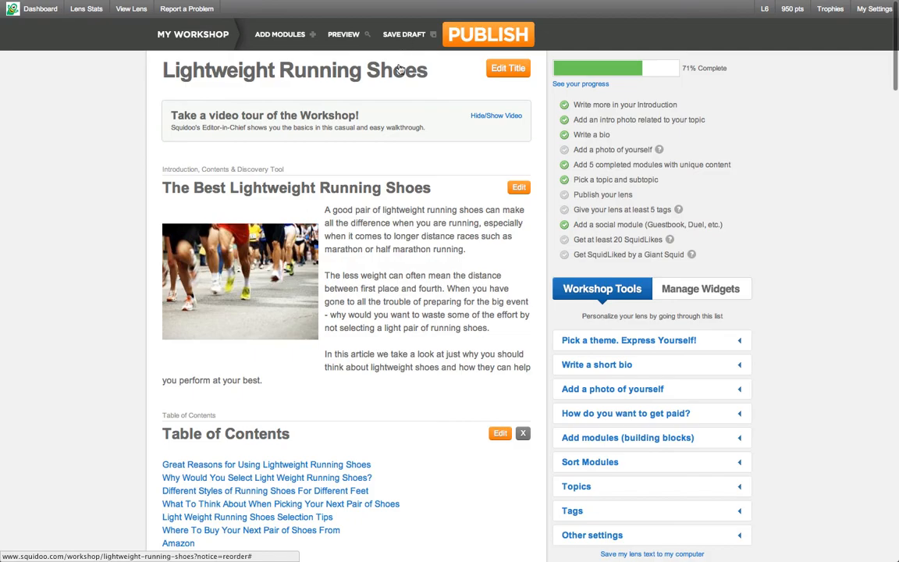
pyautogui.click(583, 108)
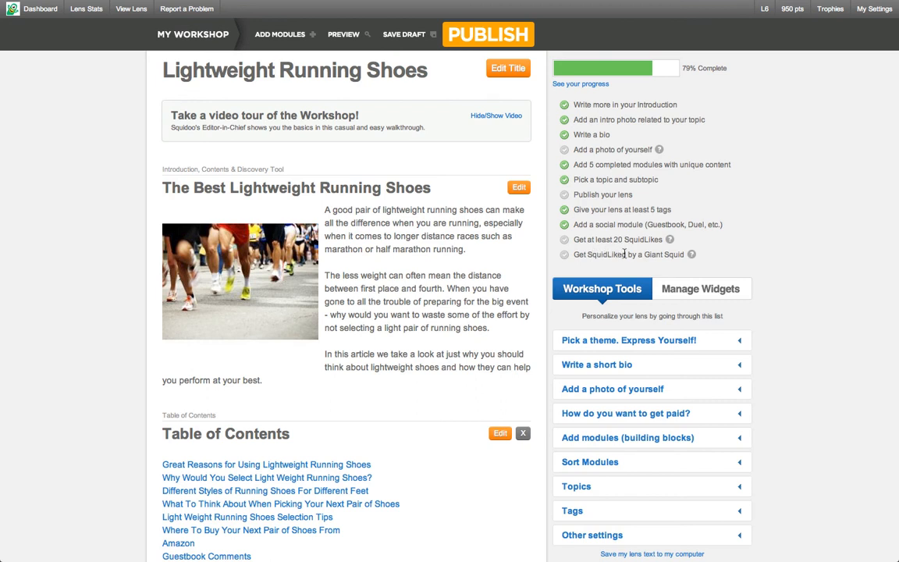
# Read the help note on bio photos, and upload the author's photo for the lens.
pyautogui.click(660, 151)
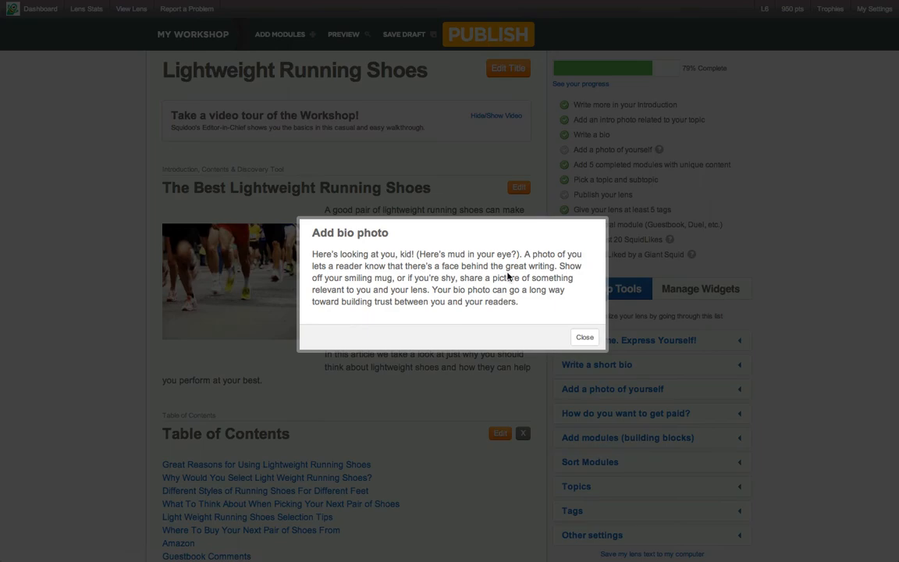
pyautogui.click(583, 342)
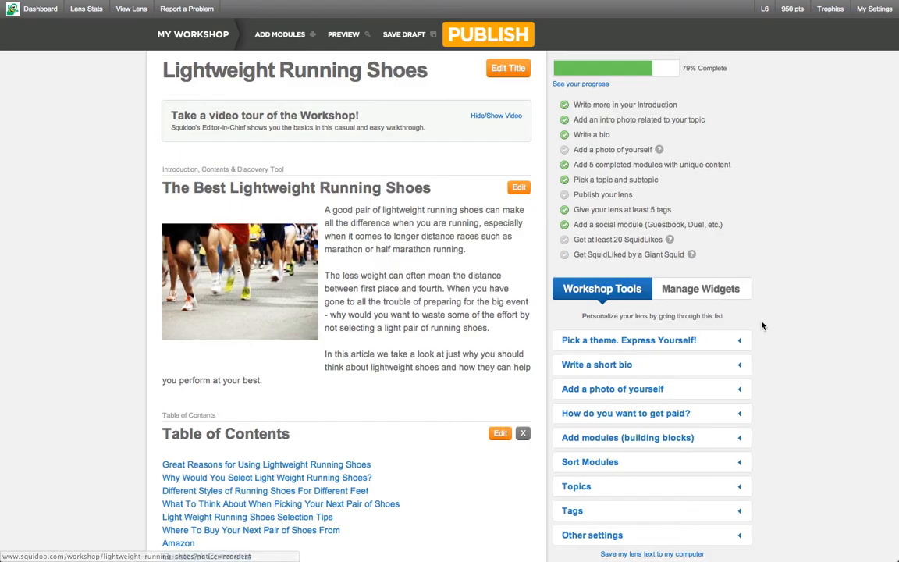
pyautogui.scroll(-3, 790, 323)
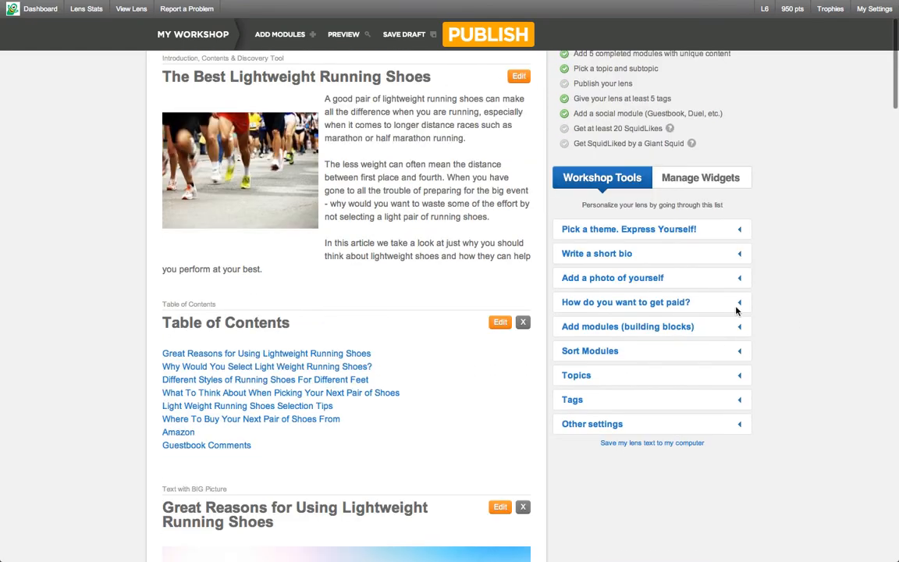
pyautogui.click(741, 279)
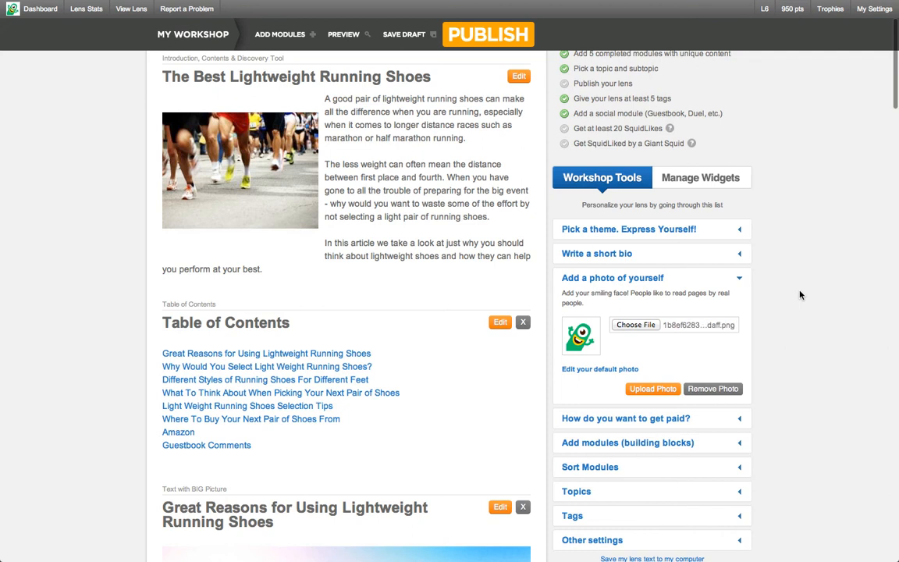
pyautogui.click(652, 390)
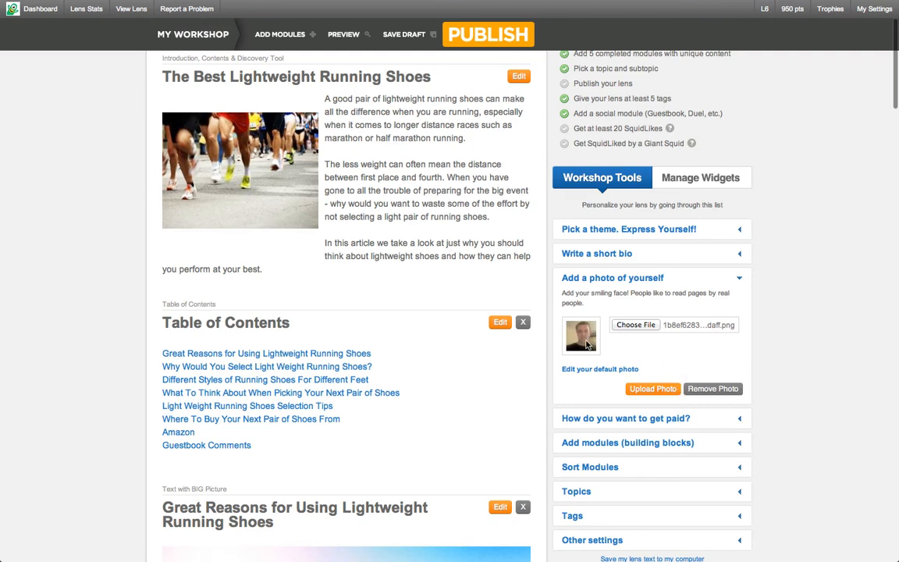
pyautogui.click(738, 279)
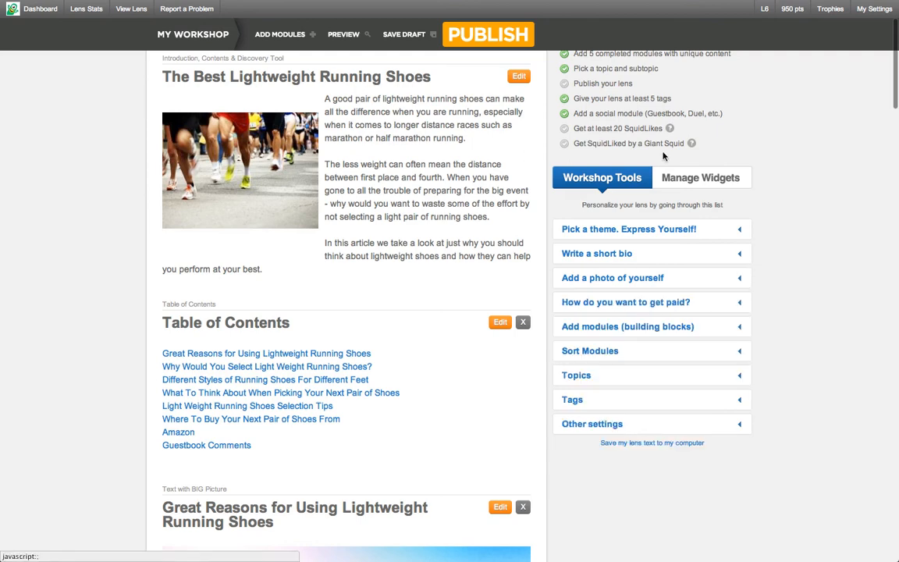
# Save the lens draft with the new author photo and dismiss the notice.
pyautogui.scroll(3, 601, 143)
pyautogui.click(405, 34)
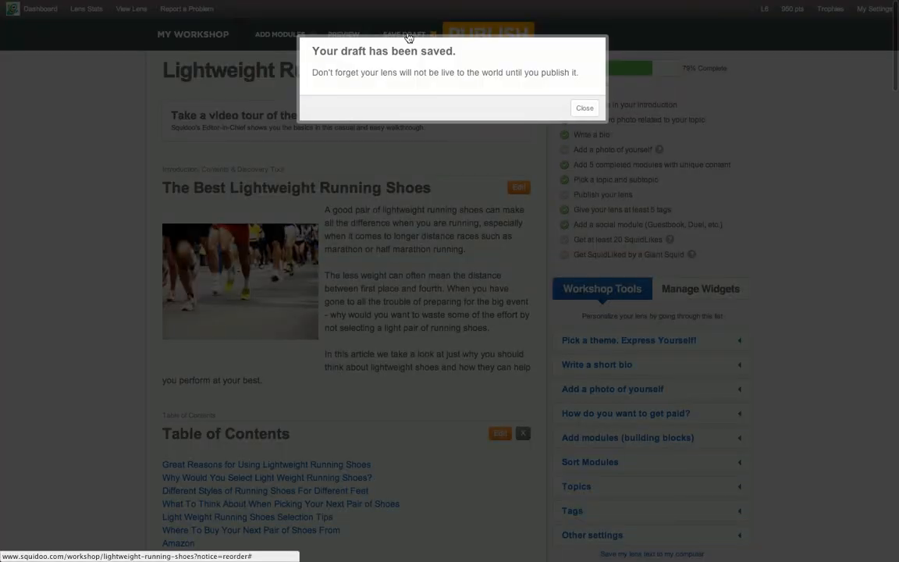
pyautogui.click(583, 109)
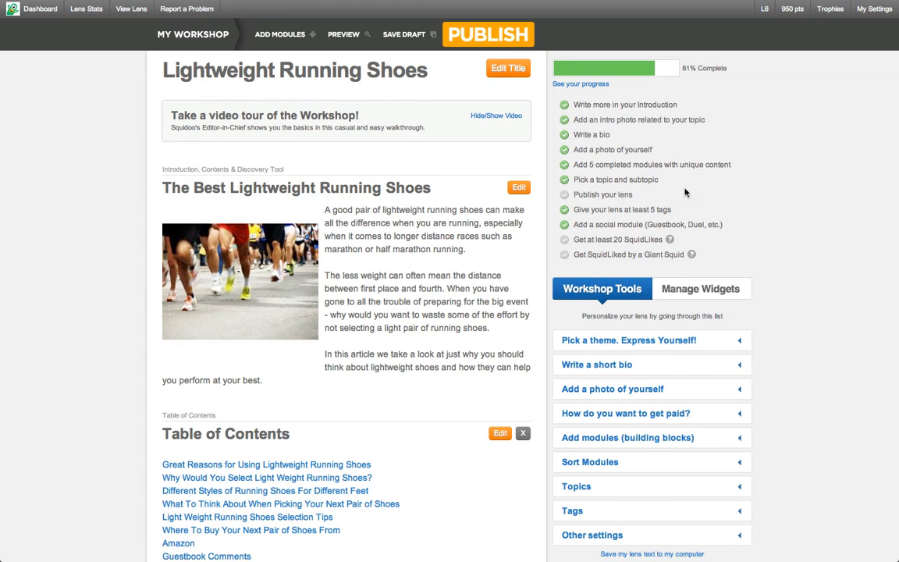
# Publish the lens and open its live page, dismissing the points pop-up.
pyautogui.click(506, 40)
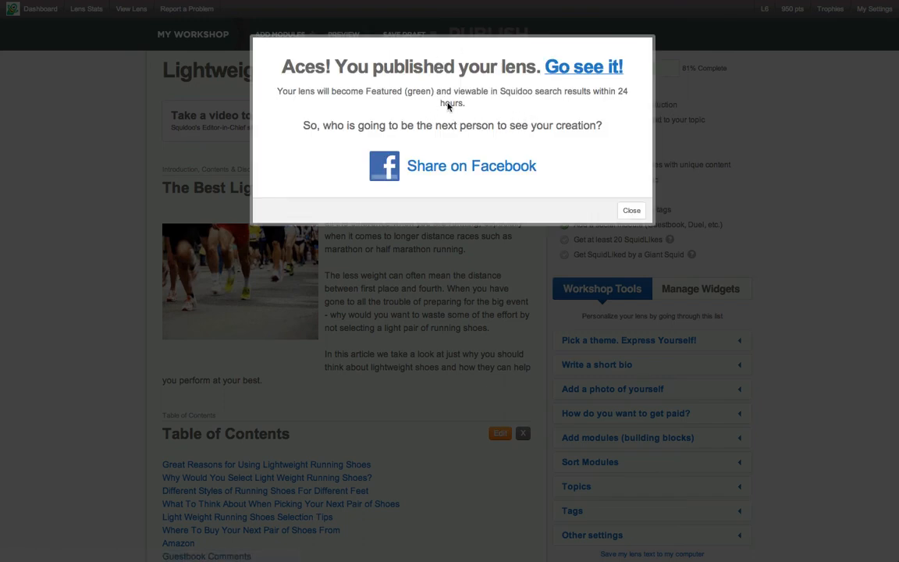
pyautogui.click(569, 71)
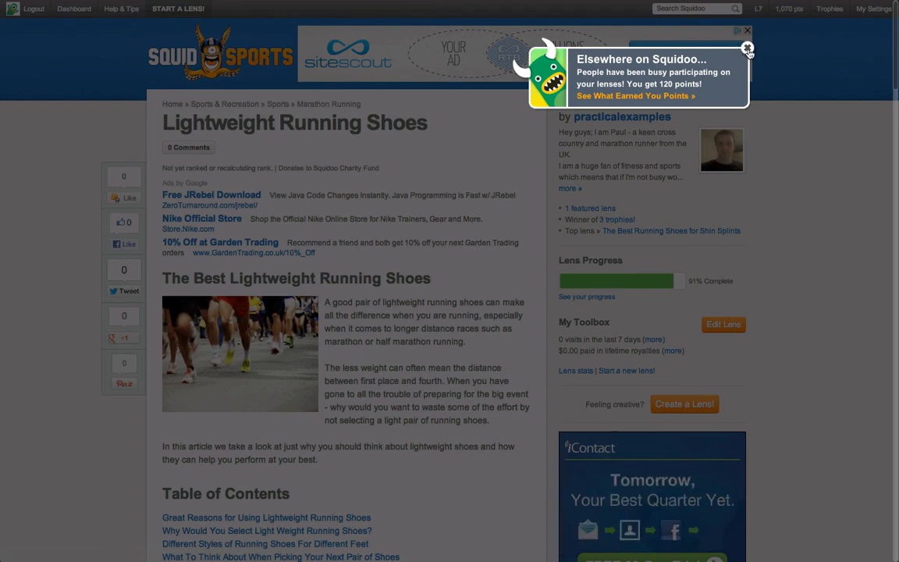
pyautogui.click(747, 50)
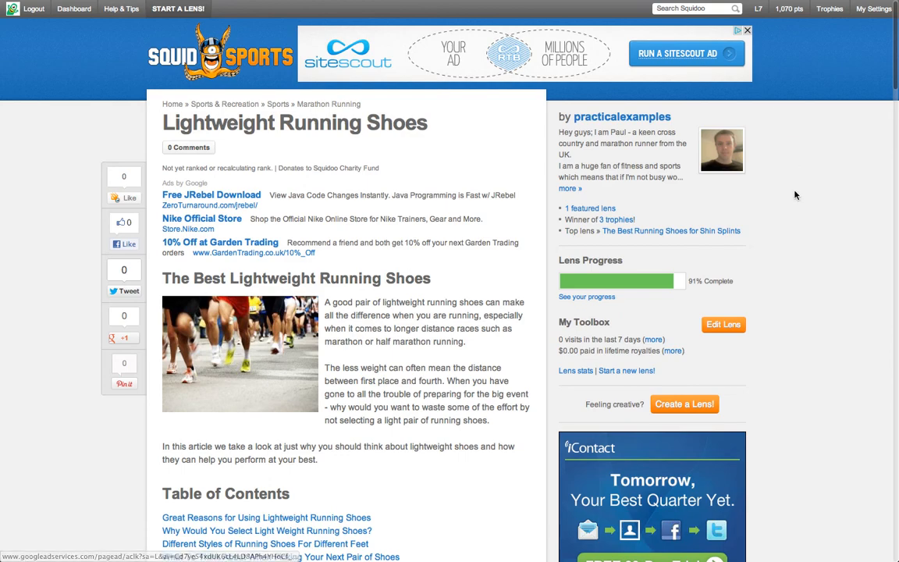
# Review the published lens from its introduction and table of contents to the first article sections and related tags, and return to its beginning.
pyautogui.scroll(-3, 796, 195)
pyautogui.scroll(-5, 738, 194)
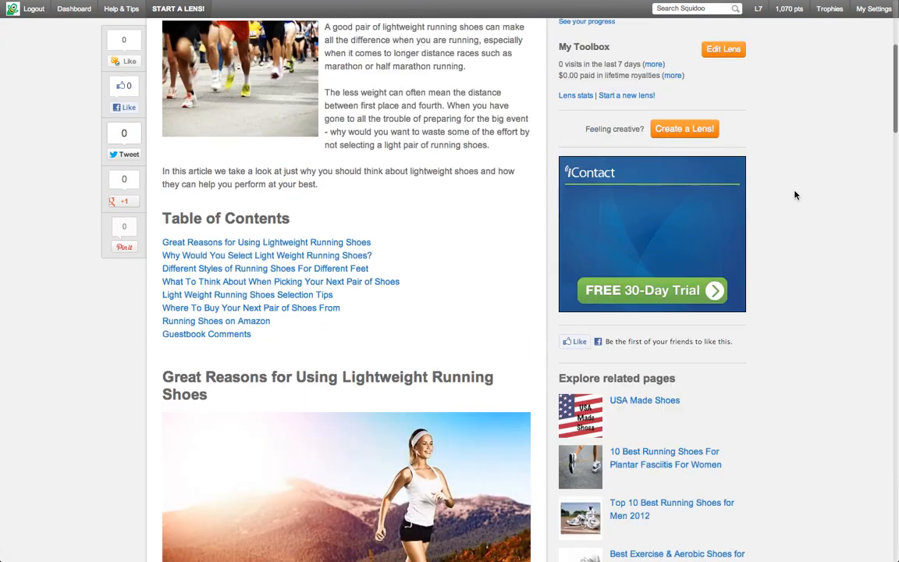
pyautogui.scroll(-2, 295, 239)
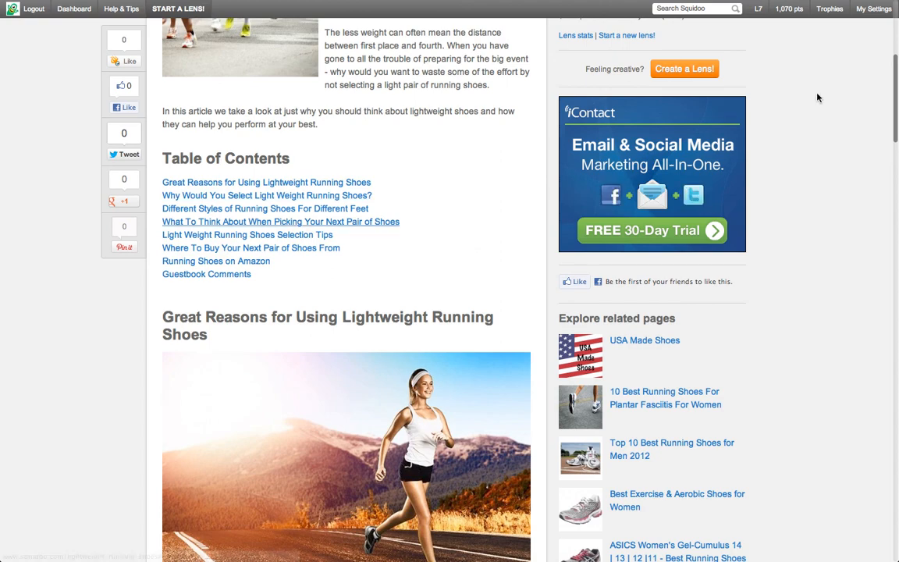
pyautogui.scroll(-10, 895, 104)
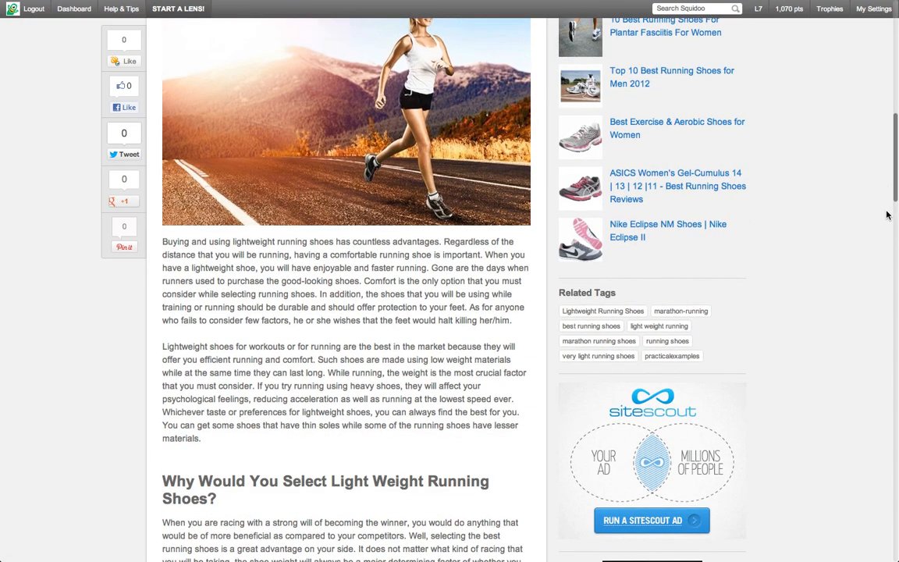
pyautogui.moveTo(887, 215); pyautogui.dragTo(897, 49)
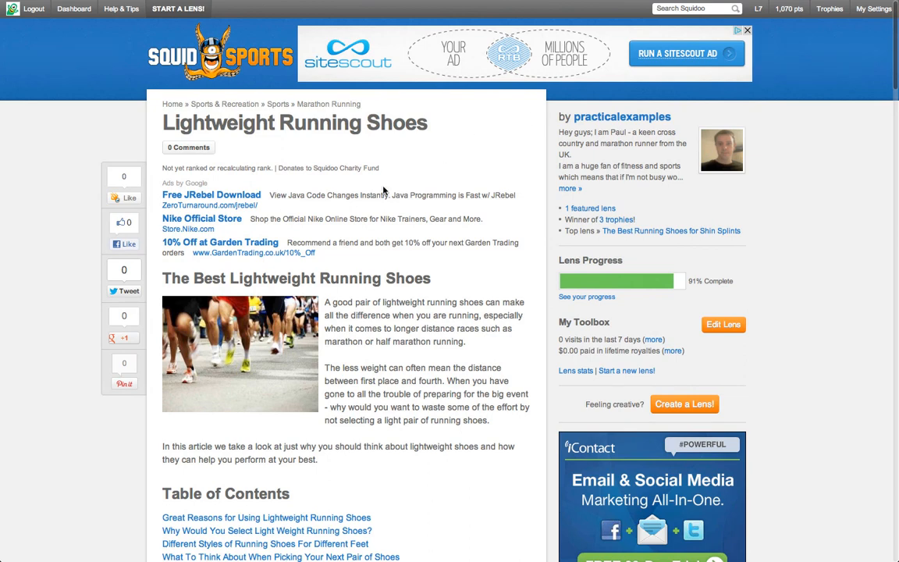